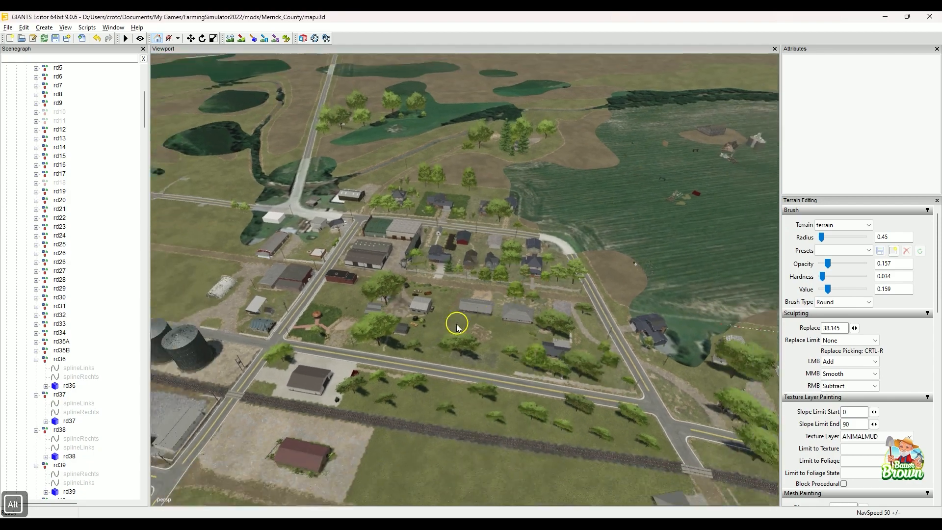
Examine the Merrick_County map from the town across the roads and farms to the outer terrain.
left_click_drag(456, 325, 525, 334, "alt")
middle_click_drag(525, 334, 364, 384, "alt")
left_click_drag(364, 385, 549, 273, "alt")
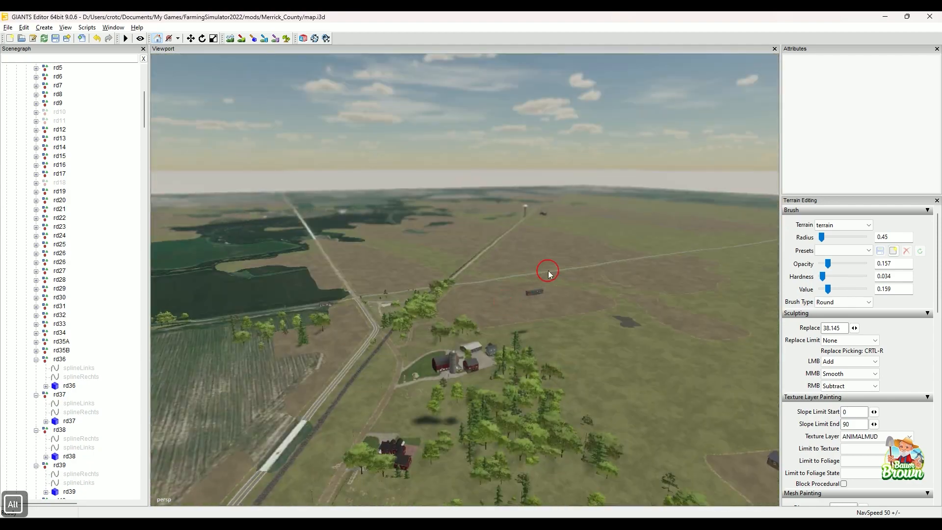
middle_click_drag(548, 273, 416, 339, "alt")
left_click_drag(416, 338, 423, 351, "alt")
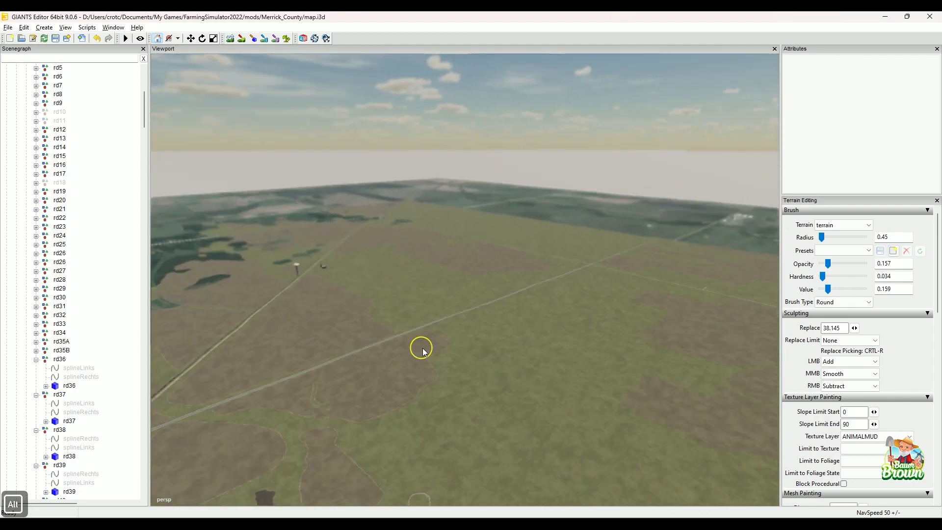
middle_click_drag(422, 351, 420, 325, "alt")
left_click_drag(421, 326, 473, 328, "alt")
left_click_drag(515, 306, 407, 332, "alt")
middle_click_drag(439, 273, 396, 328, "alt")
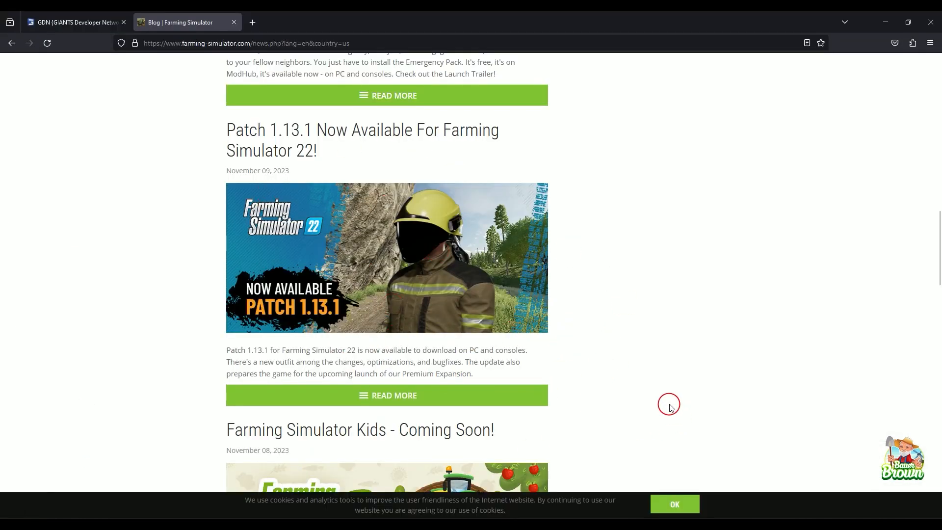
Switch to the browser and highlight the mention of the Premium Expansion in the Patch 1.13.1 news summary.
left_click(403, 373)
left_click_drag(404, 373, 447, 374)
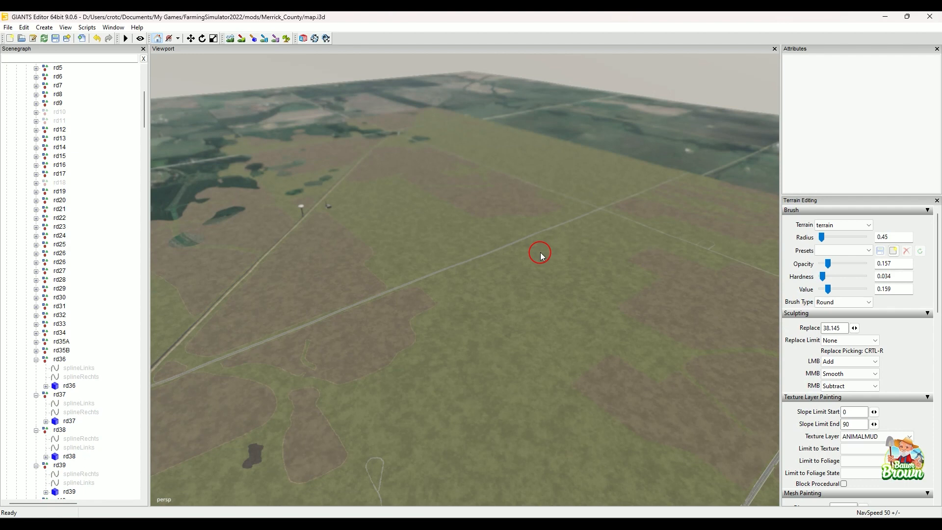
Switch to GIANTS Editor and examine the map's outer terrain, road layout and town area from several angles.
key("alt")
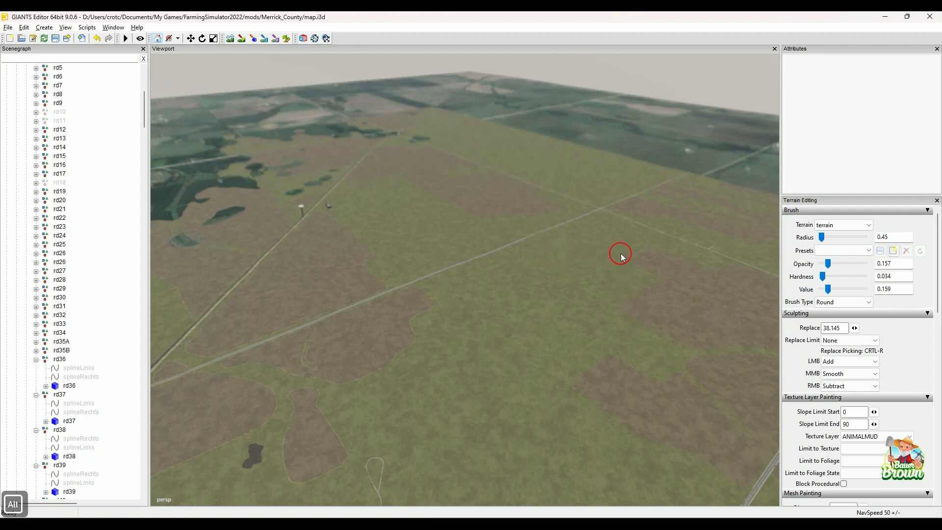
left_click_drag(606, 273, 551, 282, "alt")
left_click_drag(485, 283, 499, 307, "alt")
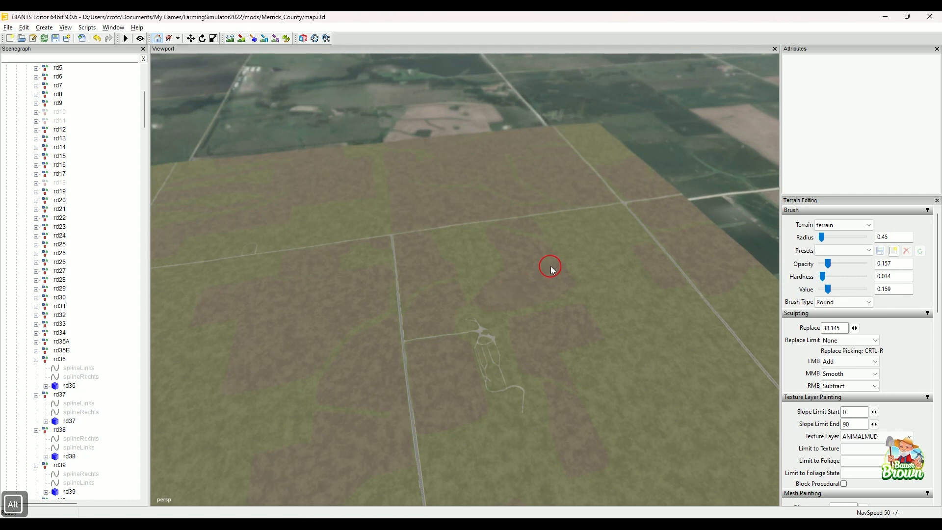
left_click_drag(549, 265, 414, 367, "alt")
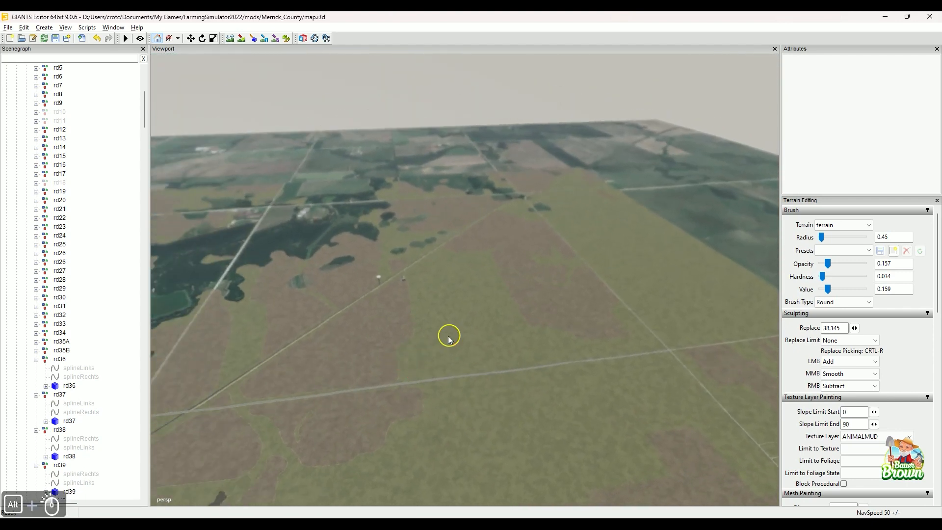
left_click_drag(448, 335, 368, 382, "alt")
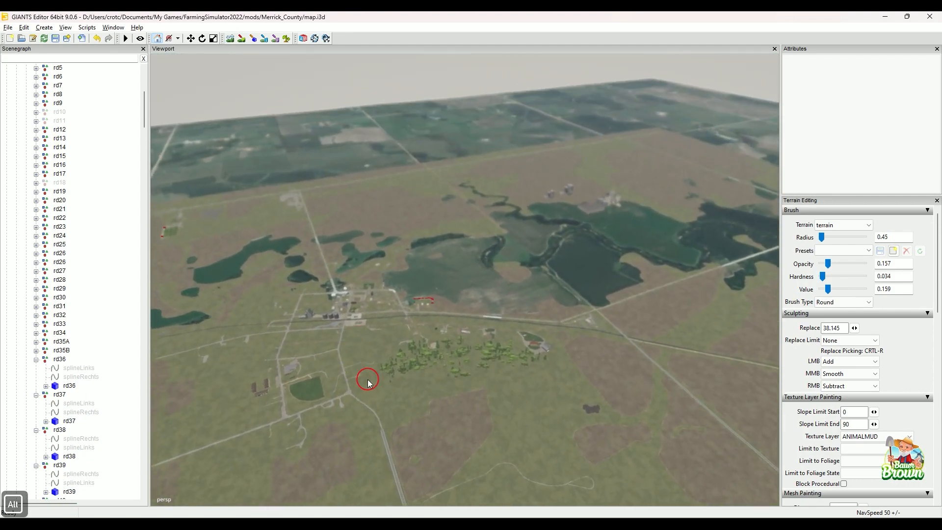
scroll(381, 354, "up", 2, "alt")
left_click_drag(381, 354, 447, 367, "alt")
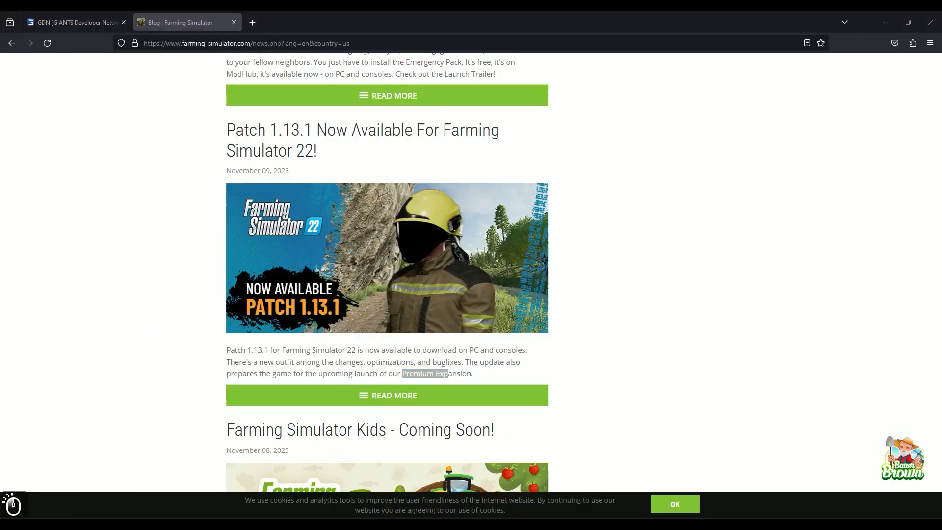
Switch to the browser, log in to the GIANTS Developer Network with the prefilled credentials and open its Downloads page.
left_click(95, 22)
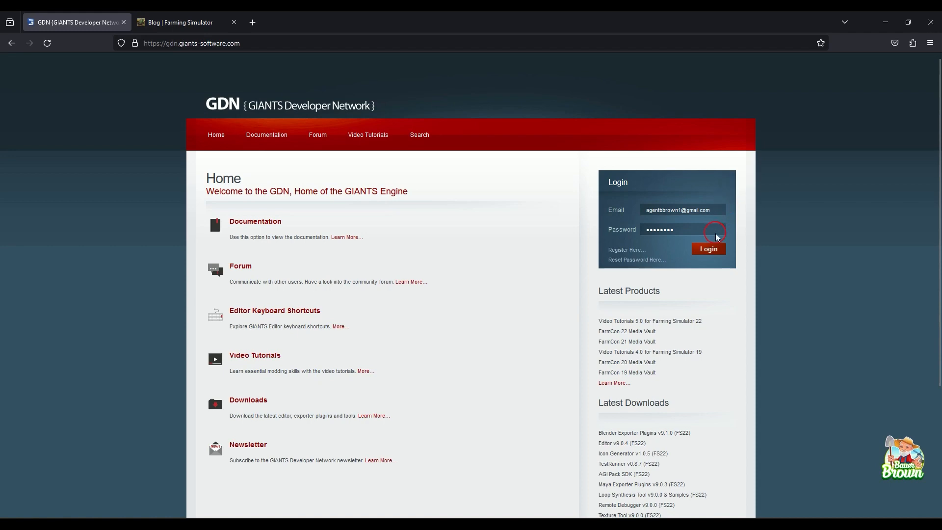
left_click(708, 249)
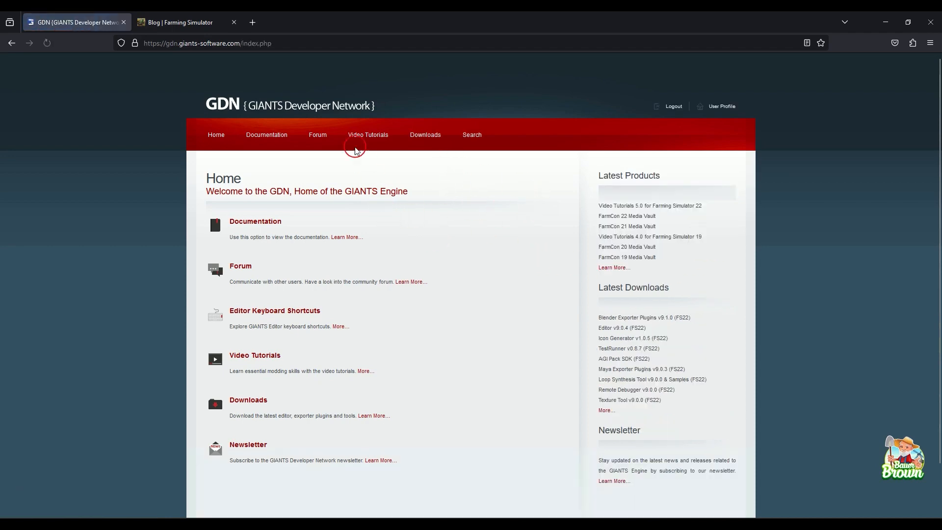
left_click(412, 137)
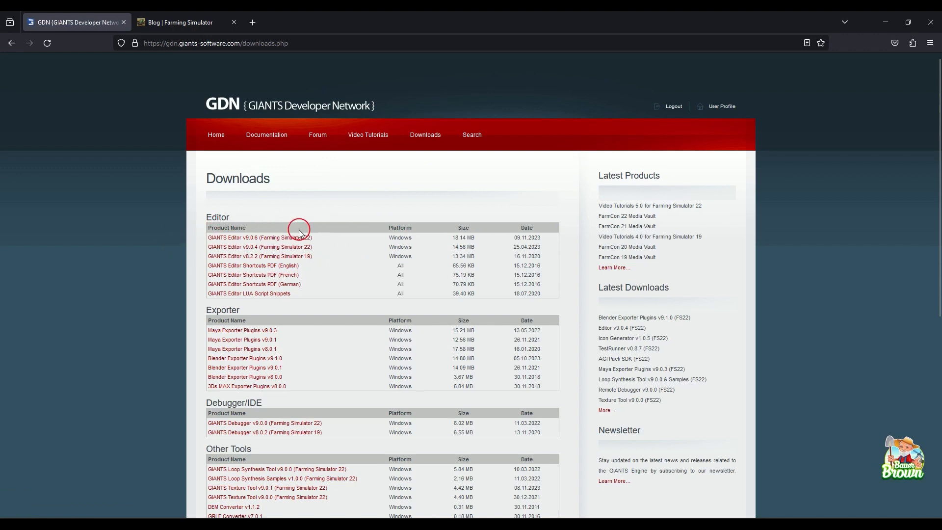
Open the Patch 1.13.1 article on the Farming Simulator blog and read its changelog through the Modding section.
left_click(173, 22)
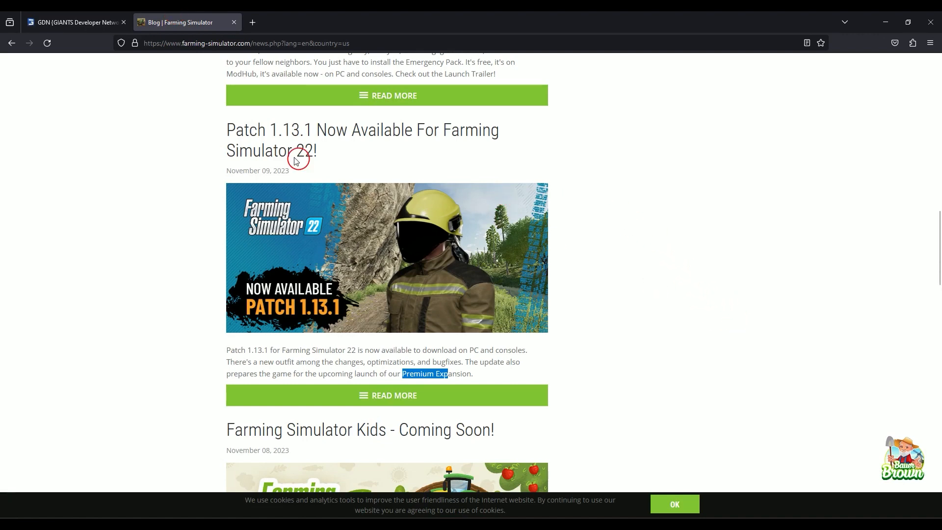
left_click(482, 397)
scroll(442, 338, "down", 6)
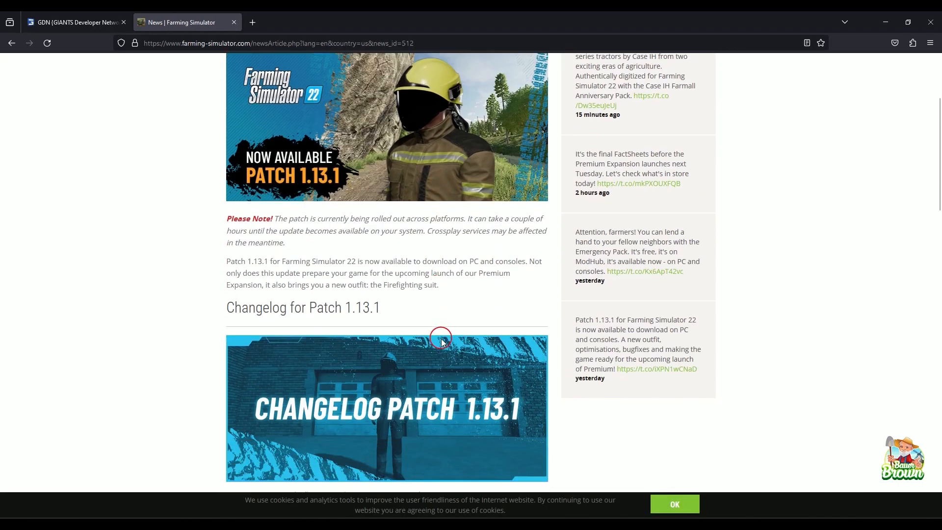
scroll(441, 338, "down", 5)
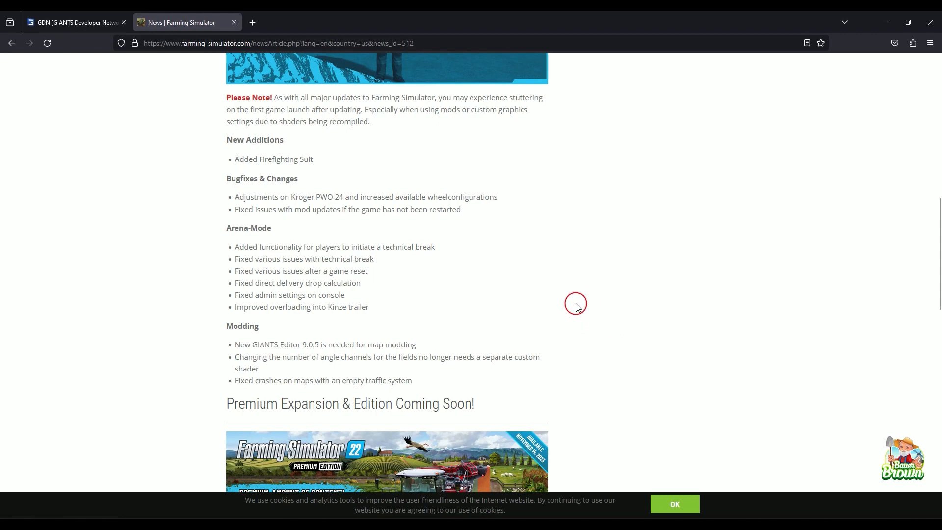
scroll(571, 312, "up", 2)
scroll(577, 312, "up", 8)
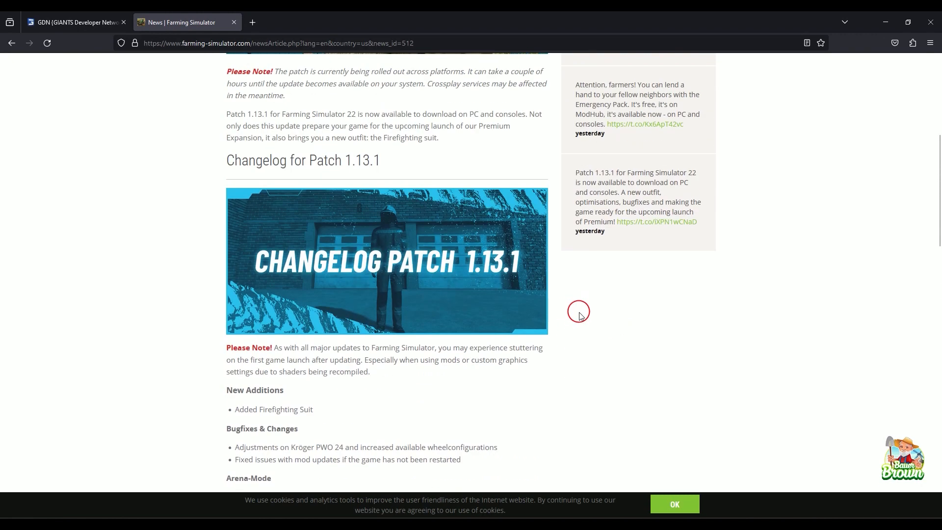
scroll(699, 341, "down", 5)
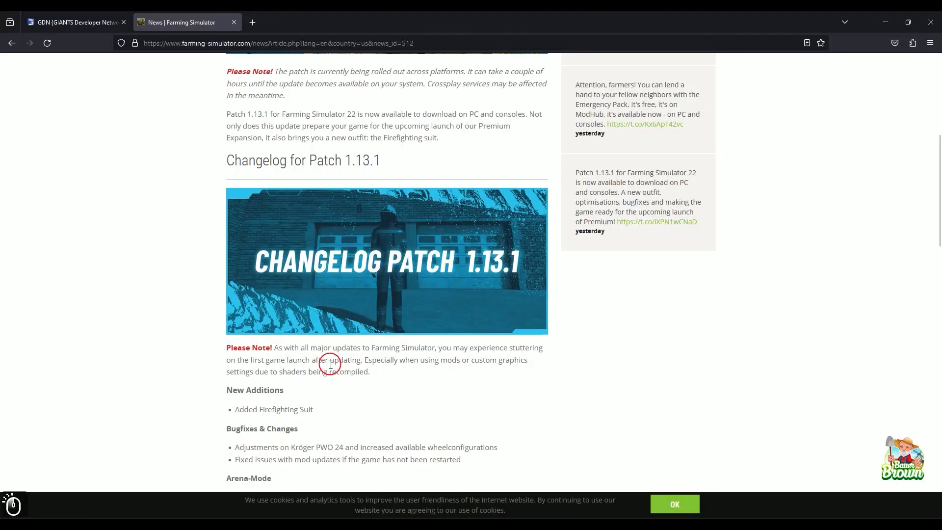
scroll(394, 343, "up", 2)
scroll(393, 344, "down", 2)
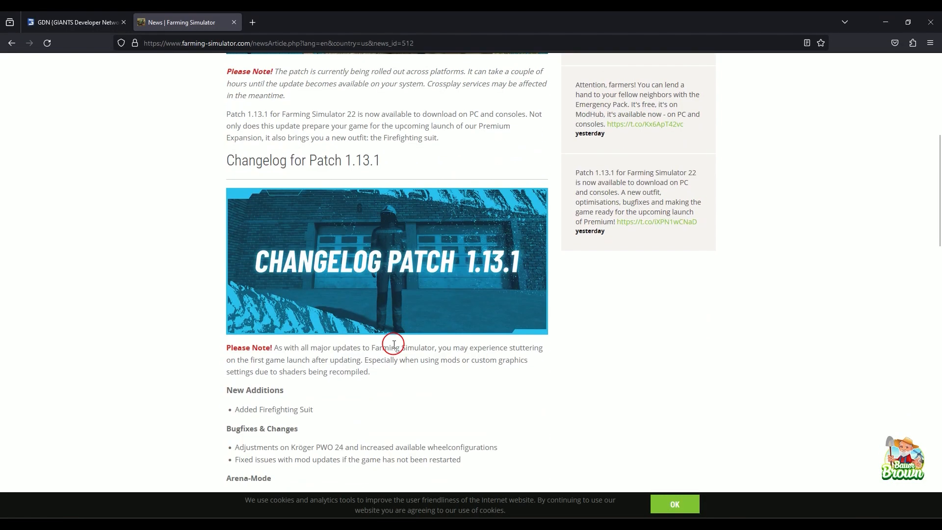
scroll(394, 344, "down", 3)
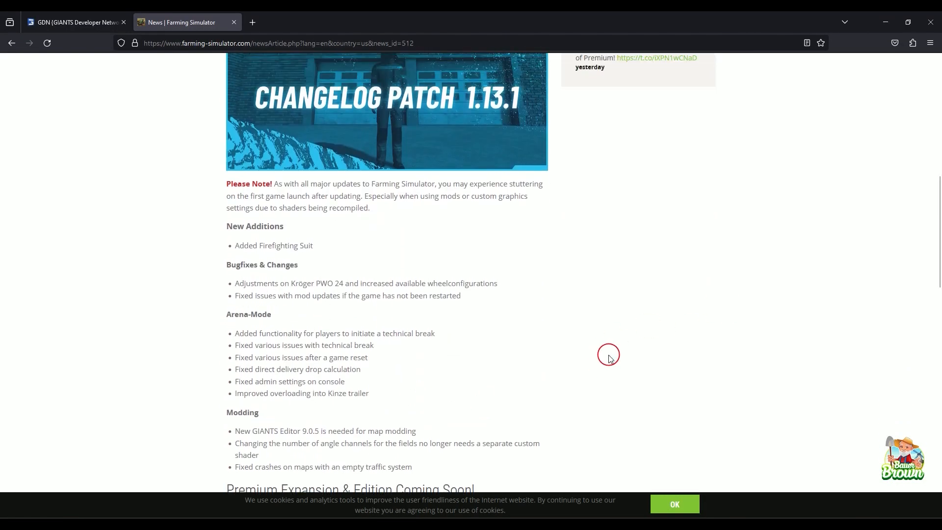
scroll(608, 356, "up", 1)
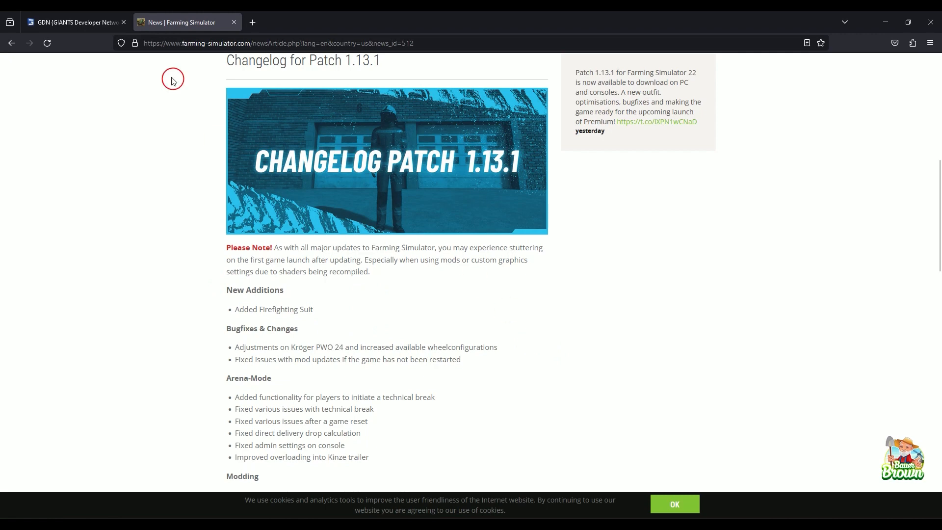
Return to the blog's news list and review the posts around the Patch 1.13.1 announcement.
left_click(12, 42)
scroll(479, 313, "up", 4)
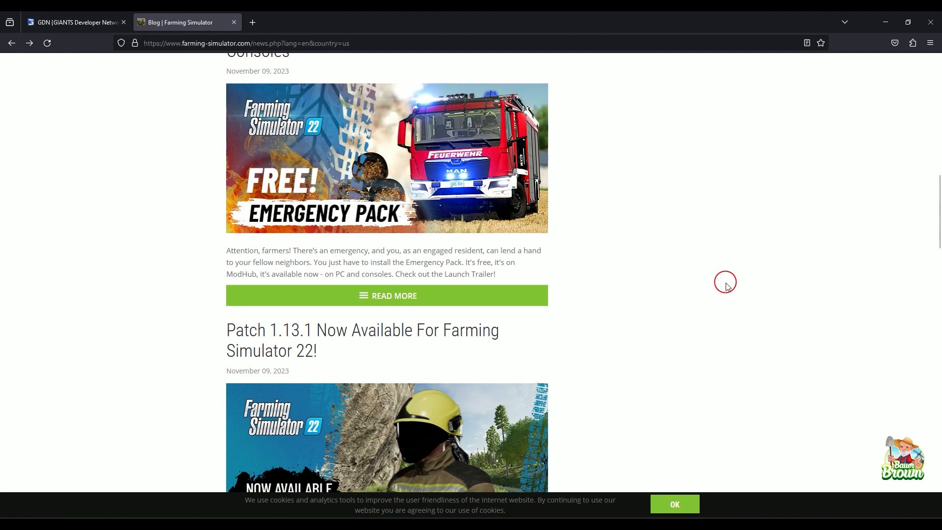
scroll(672, 274, "down", 6)
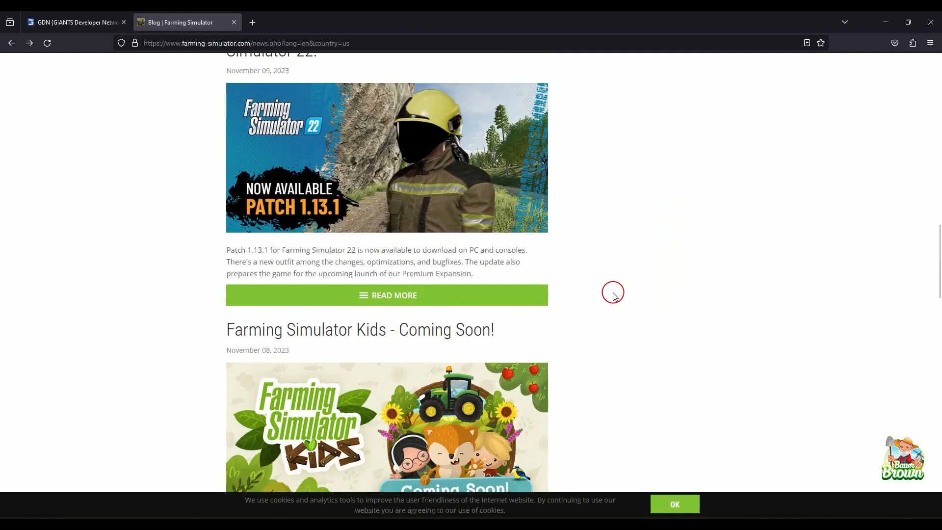
scroll(613, 293, "up", 1)
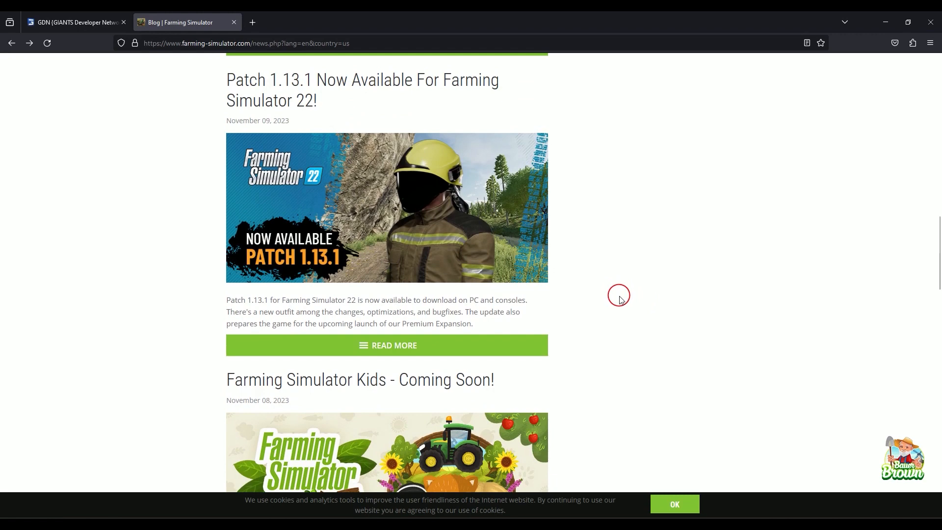
scroll(619, 296, "up", 1)
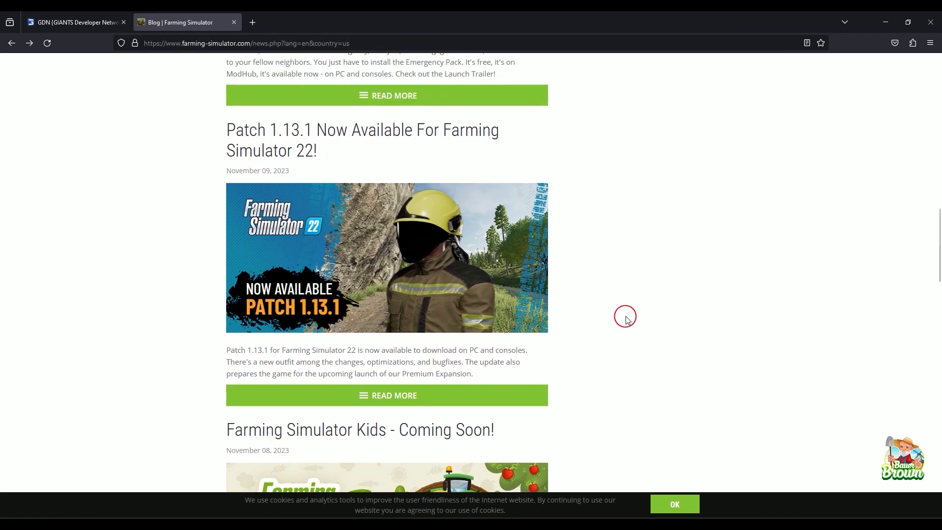
scroll(626, 319, "up", 2)
scroll(626, 320, "down", 2)
scroll(711, 358, "down", 2)
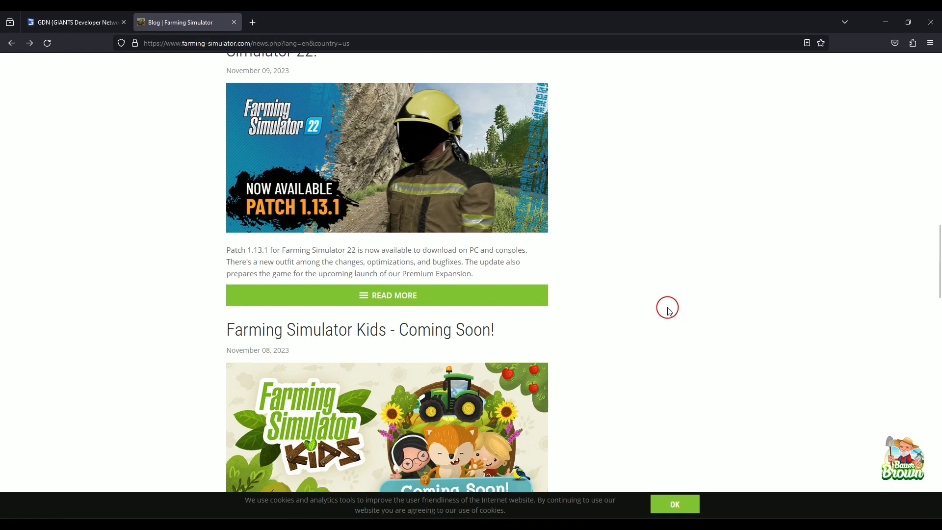
scroll(654, 309, "up", 1)
scroll(654, 309, "up", 1)
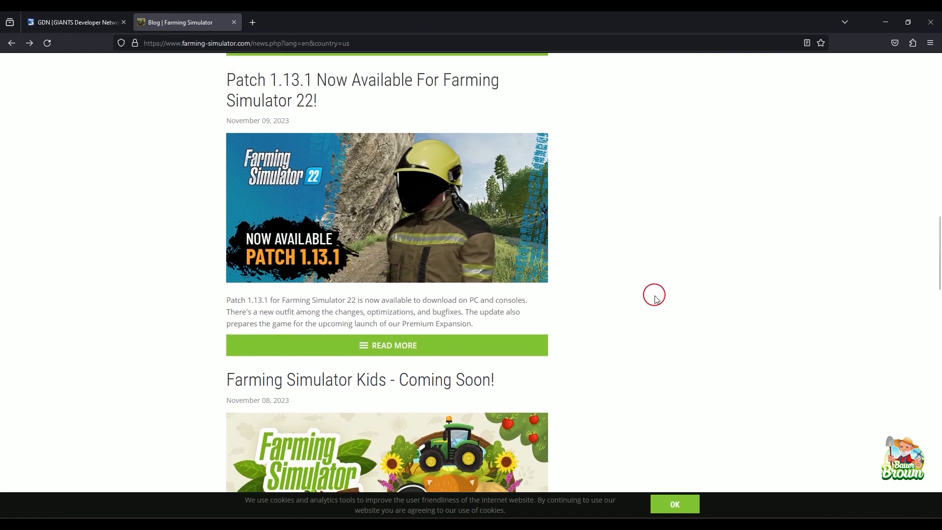
scroll(656, 299, "down", 4)
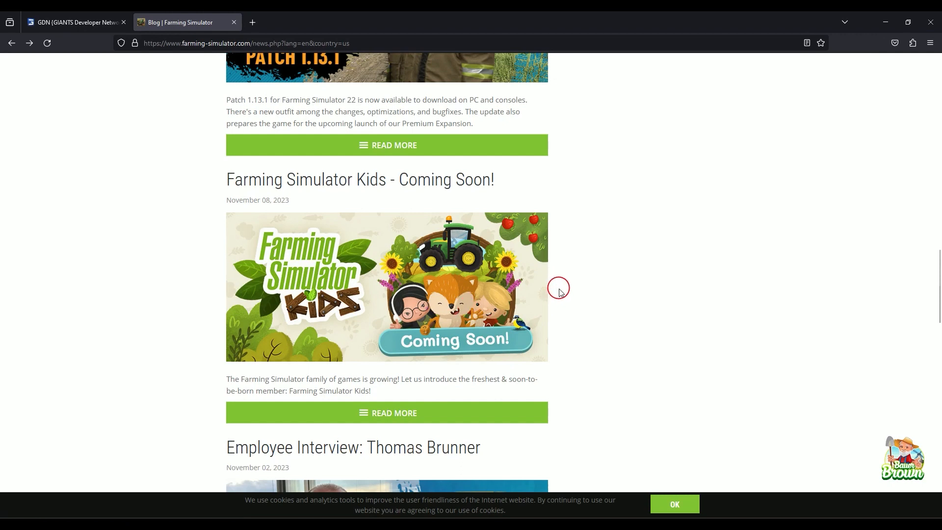
Look through the newest blog posts, from the Case IH Farmall Anniversary Pack to the Patch 1.13.1 announcement.
scroll(581, 319, "up", 2)
scroll(581, 319, "up", 10)
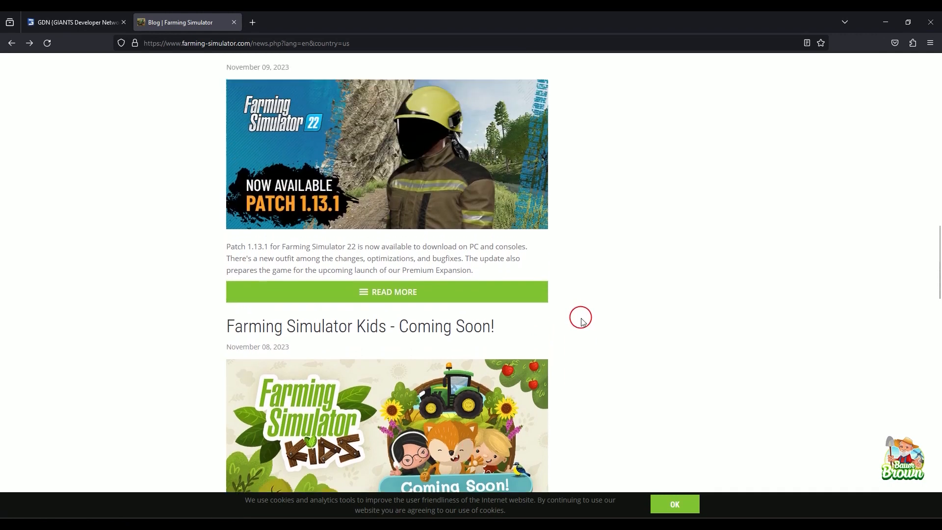
scroll(585, 330, "up", 6)
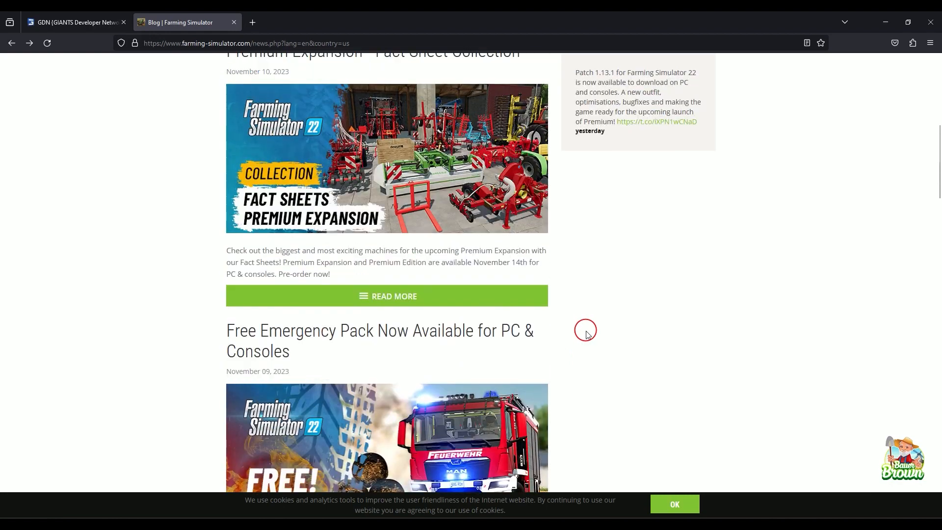
scroll(653, 381, "up", 5)
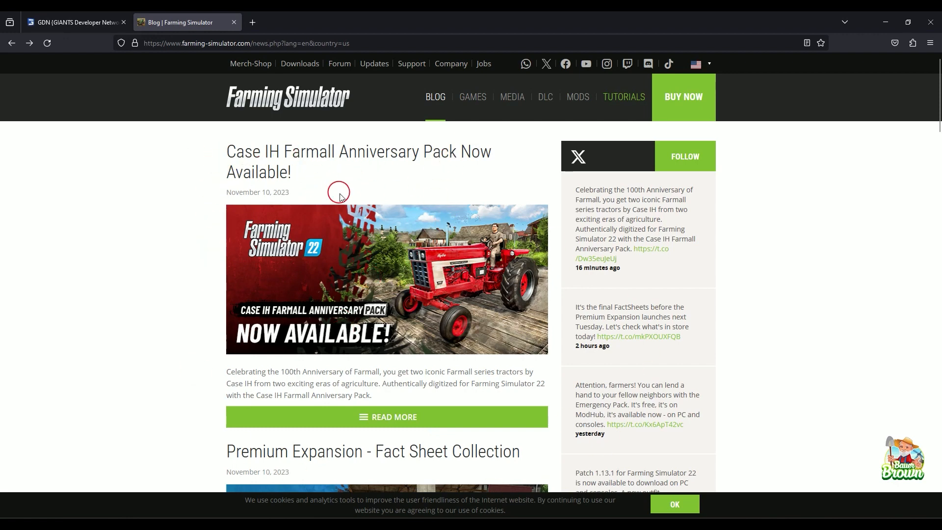
scroll(772, 384, "down", 3)
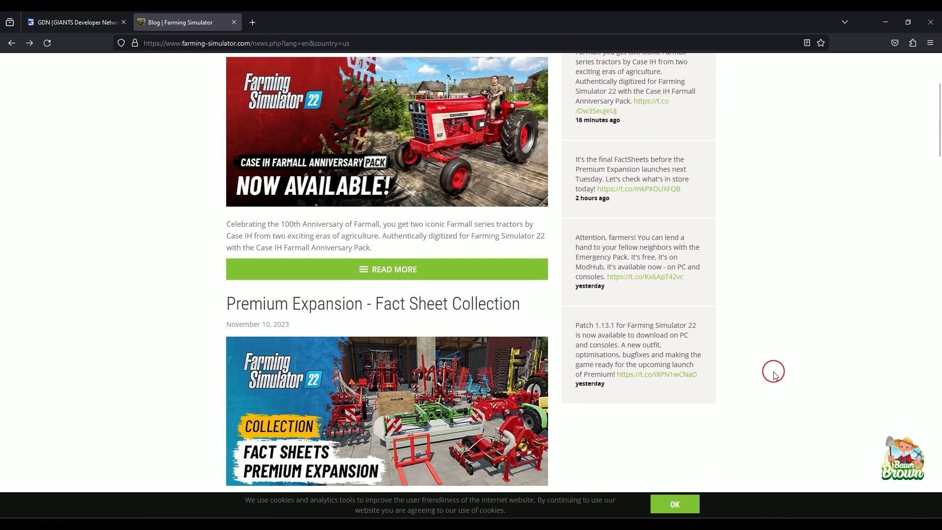
scroll(773, 375, "up", 3)
scroll(771, 378, "down", 9)
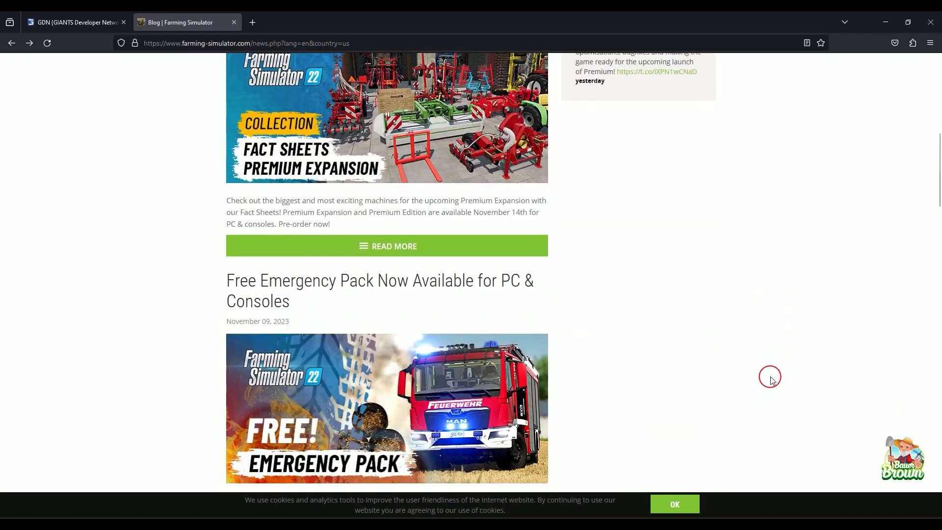
scroll(713, 351, "down", 8)
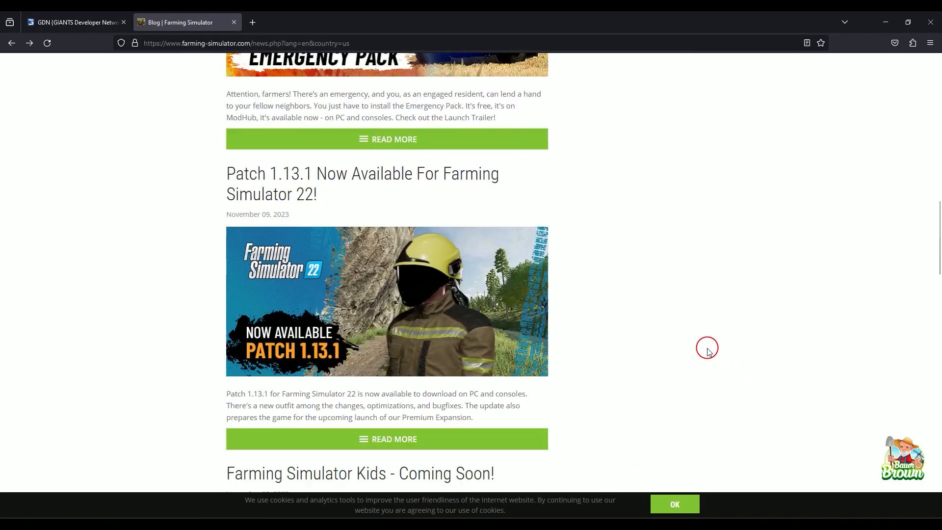
scroll(708, 350, "down", 1)
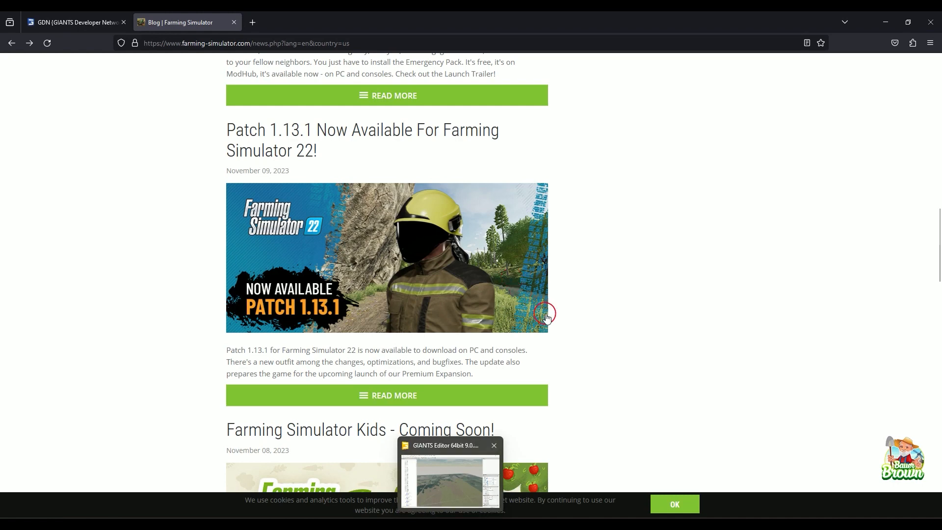
scroll(545, 311, "down", 1)
scroll(575, 326, "up", 1)
scroll(577, 329, "up", 1)
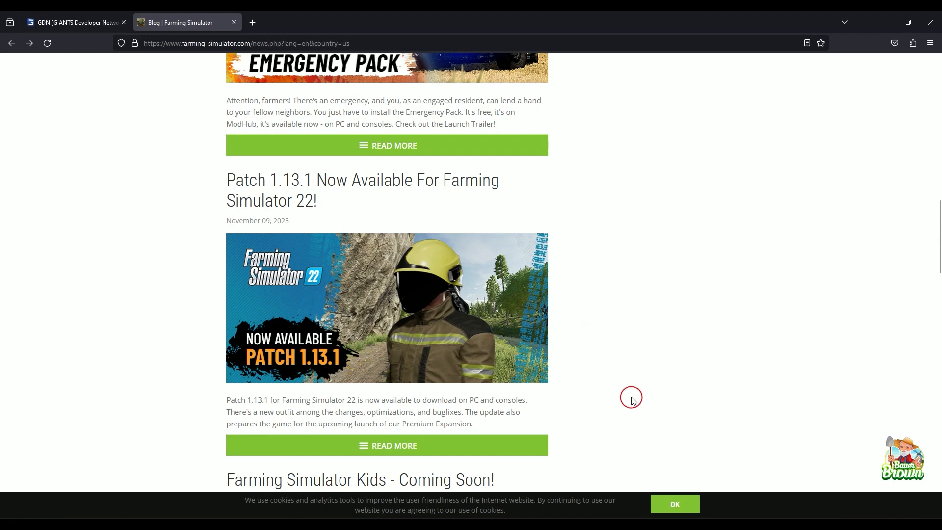
scroll(626, 372, "down", 4)
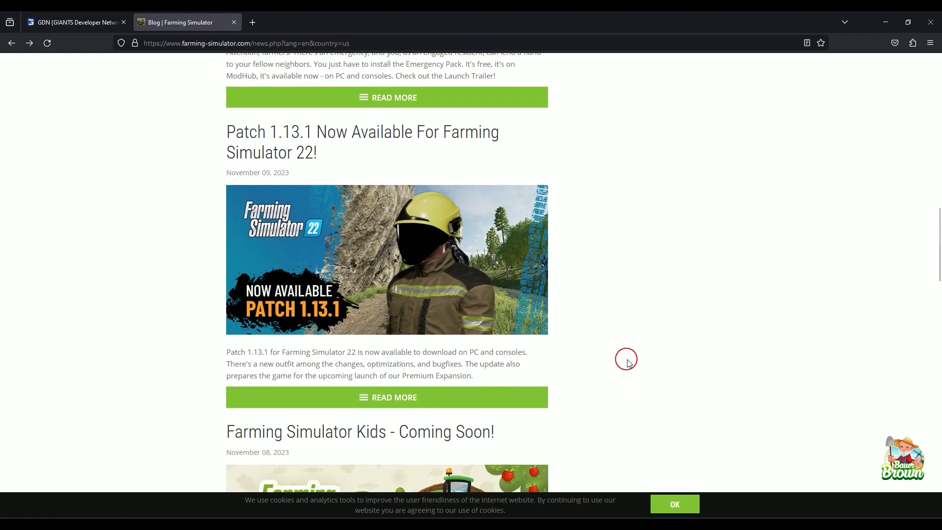
scroll(632, 373, "up", 4)
scroll(632, 376, "down", 3)
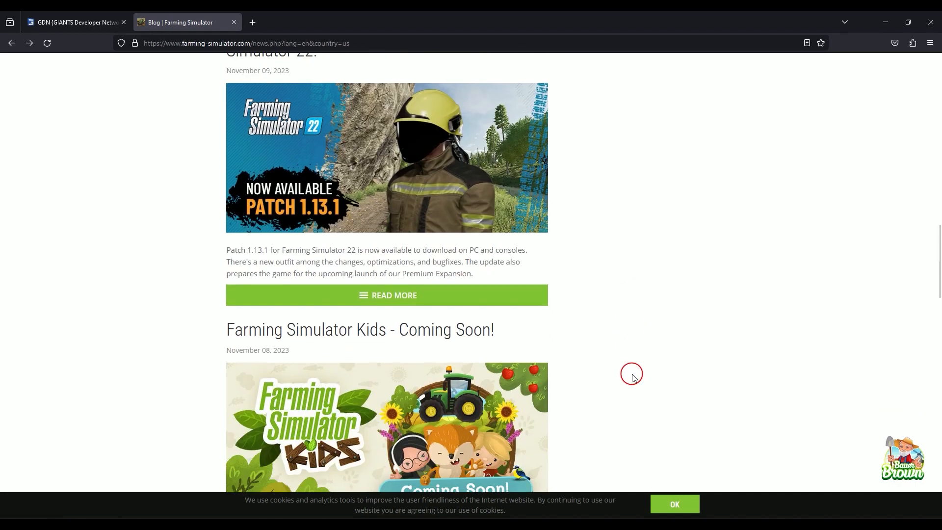
scroll(632, 377, "down", 1)
scroll(632, 383, "up", 2)
scroll(633, 382, "up", 1)
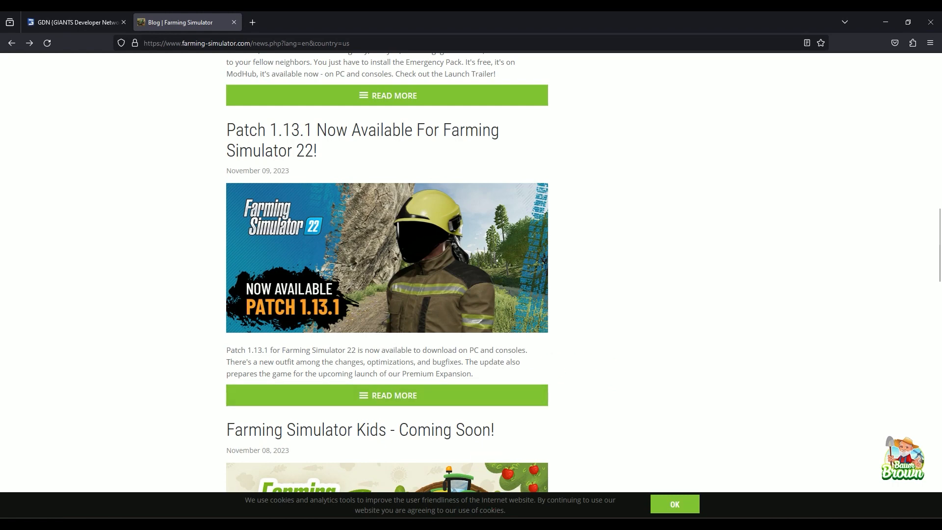
Switch to GIANTS Editor and survey the Merrick County terrain from above, covering the town and the surrounding farmland.
key("alt+Tab")
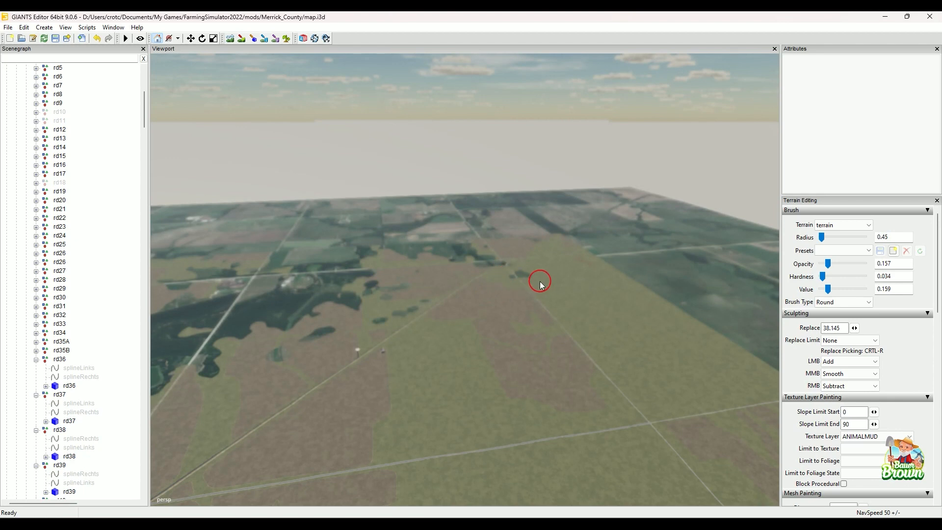
left_click_drag(555, 290, 473, 399, "alt")
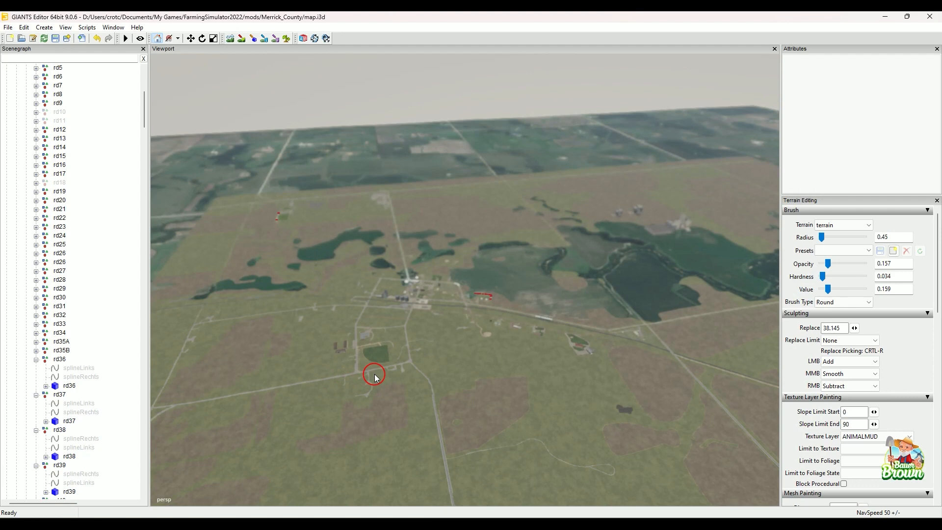
left_click_drag(377, 395, 409, 382, "alt")
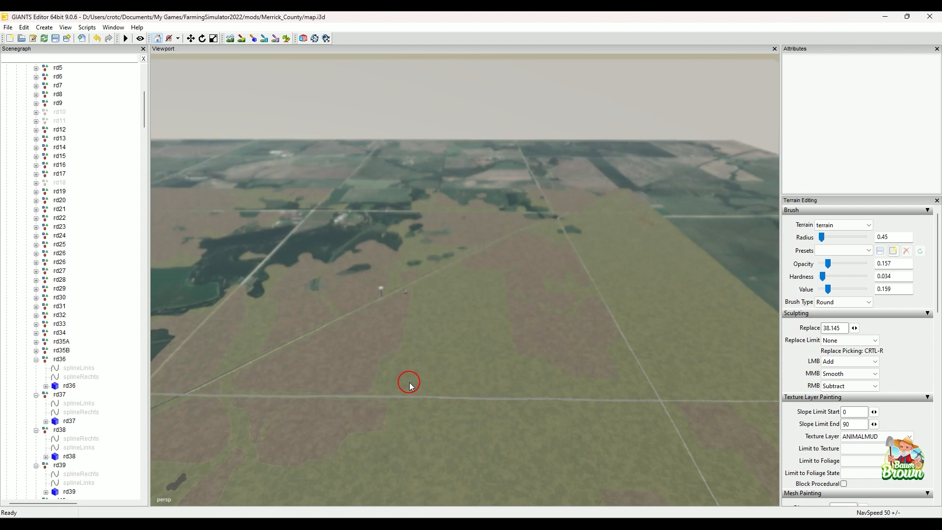
left_click_drag(412, 383, 439, 337, "alt")
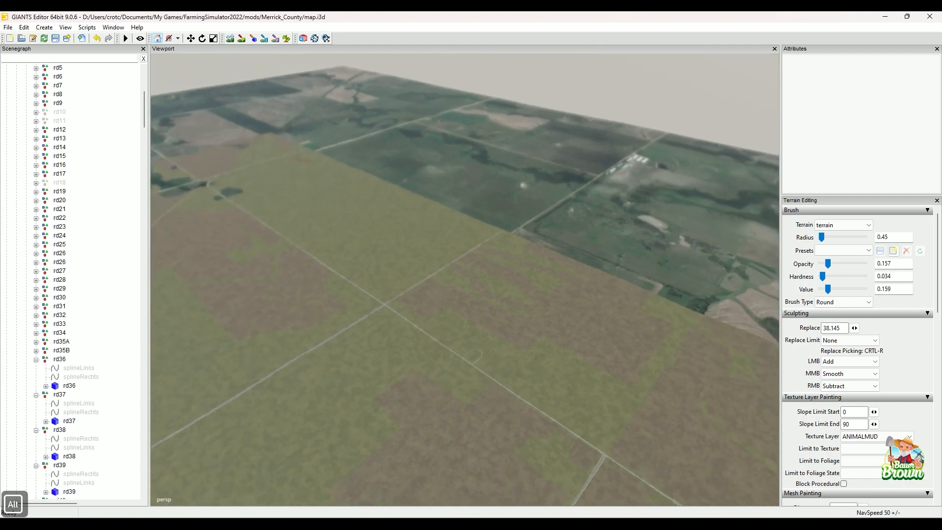
Switch to the browser's GDN Downloads page and review its sections from Editor down to Modding and Miscellaneous.
left_click(503, 489)
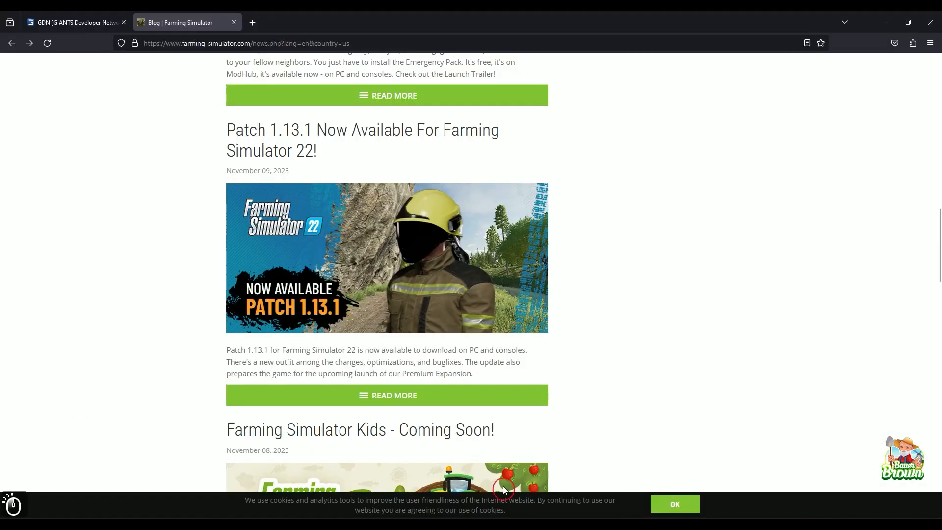
left_click(101, 22)
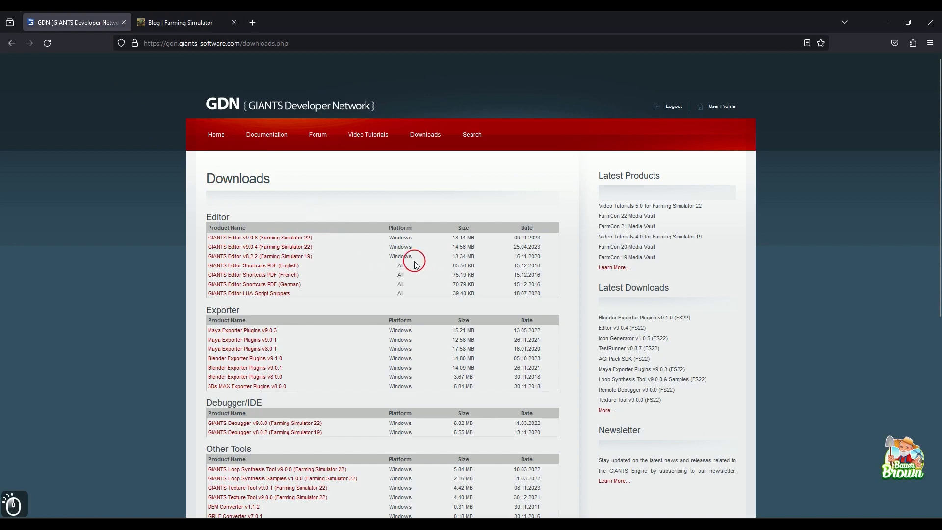
scroll(325, 296, "down", 5)
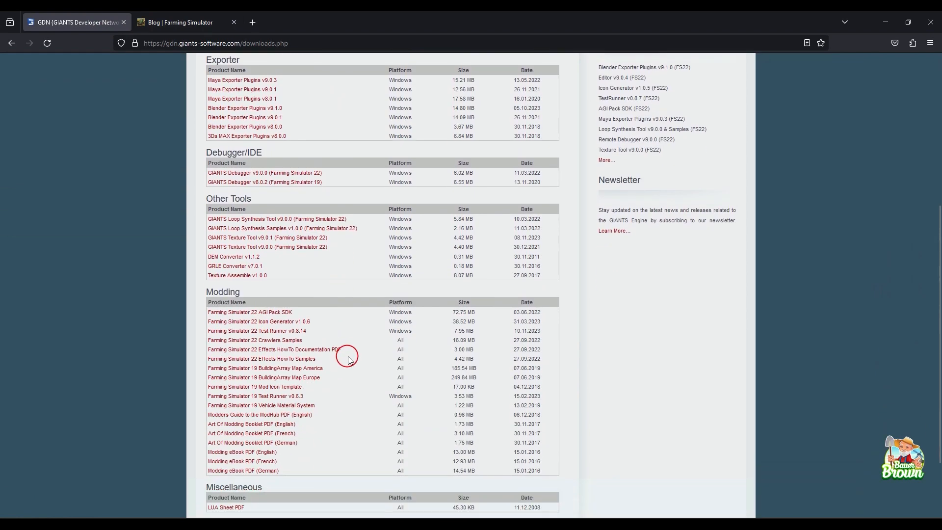
scroll(348, 359, "up", 4)
scroll(349, 361, "down", 3)
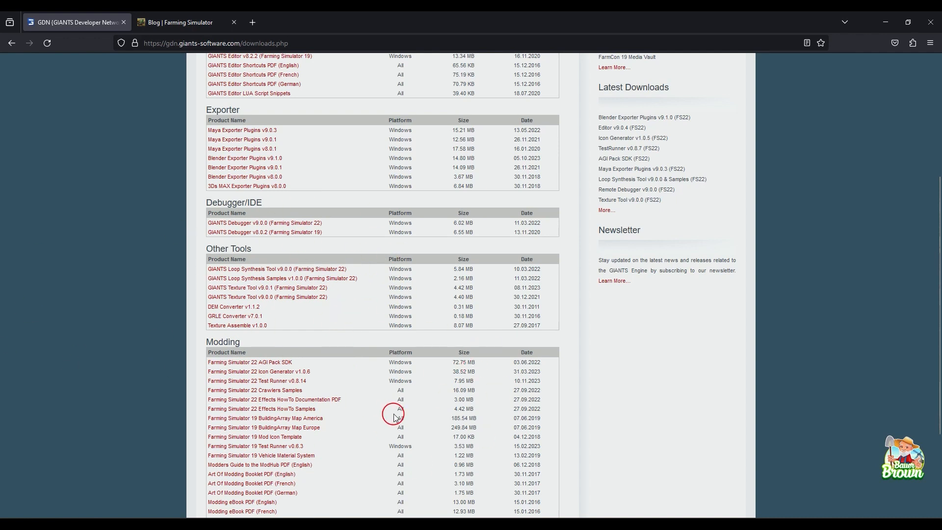
scroll(278, 265, "down", 2)
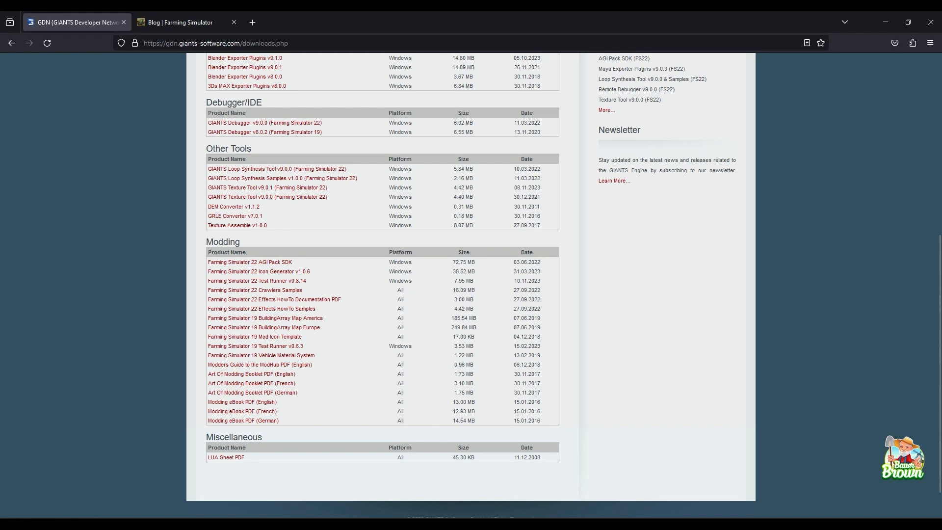
Import the sentinelGarage i3D file from the agiPack_SDK placeables/agi/sentinelGarage folder into the Merrick County map in GIANTS Editor.
mouse_move(429, 524)
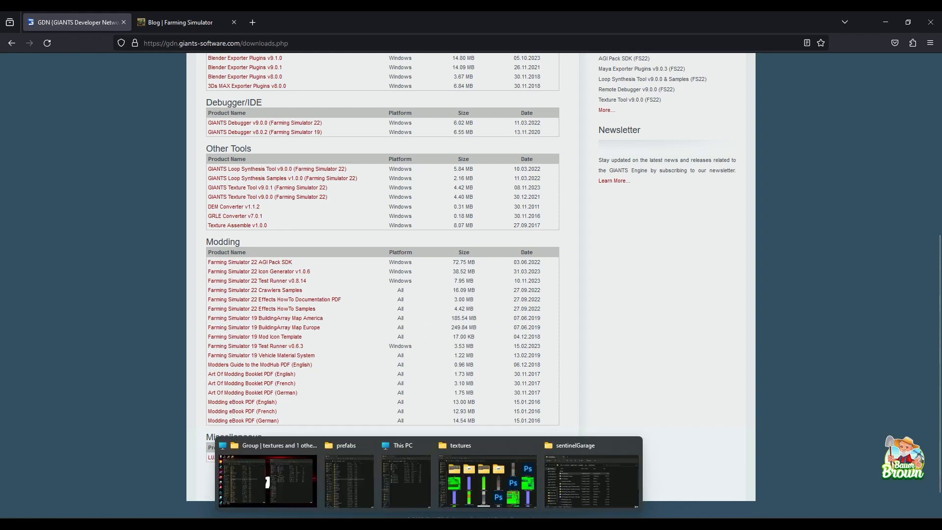
left_click(584, 453)
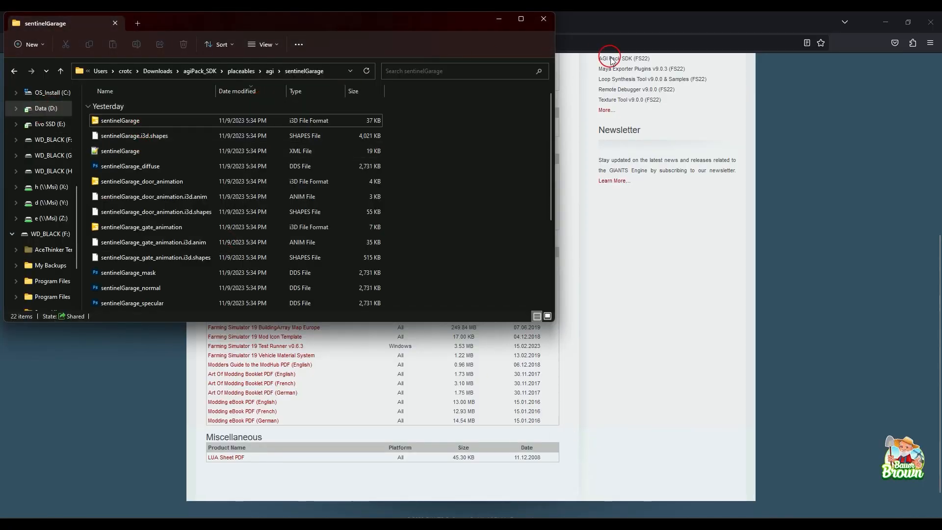
left_click(543, 524)
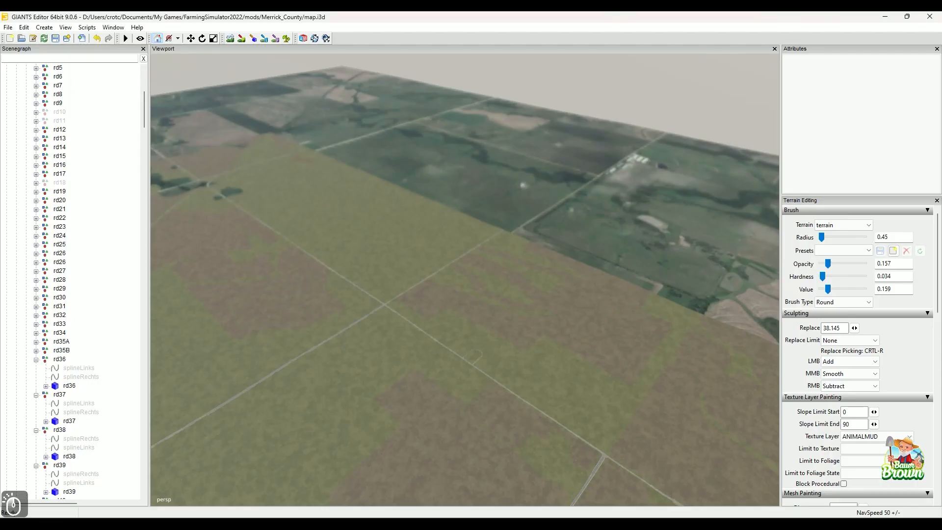
mouse_move(452, 524)
left_click(571, 446)
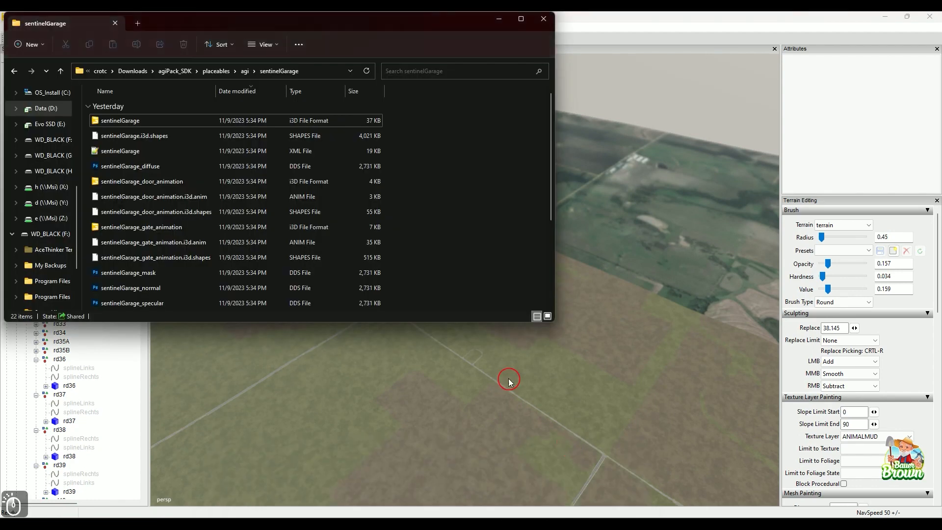
left_click_drag(101, 120, 426, 419)
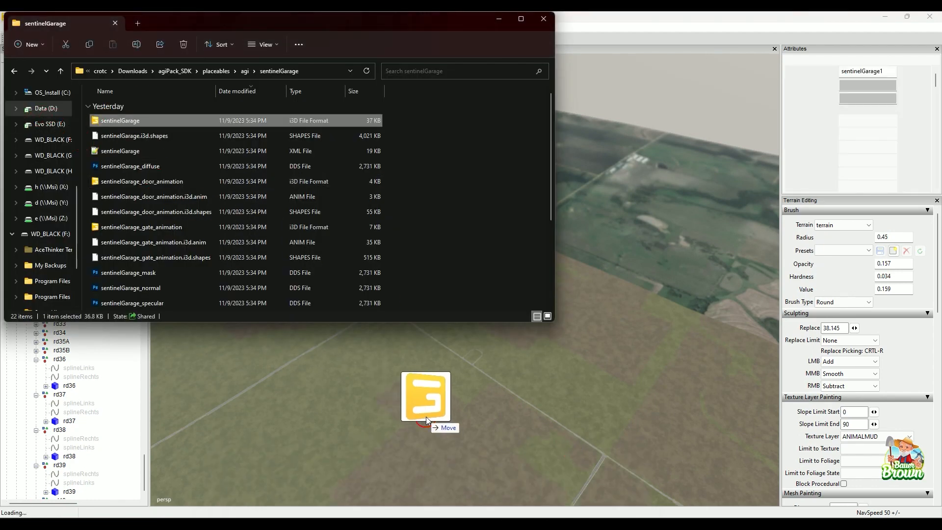
left_click(521, 22)
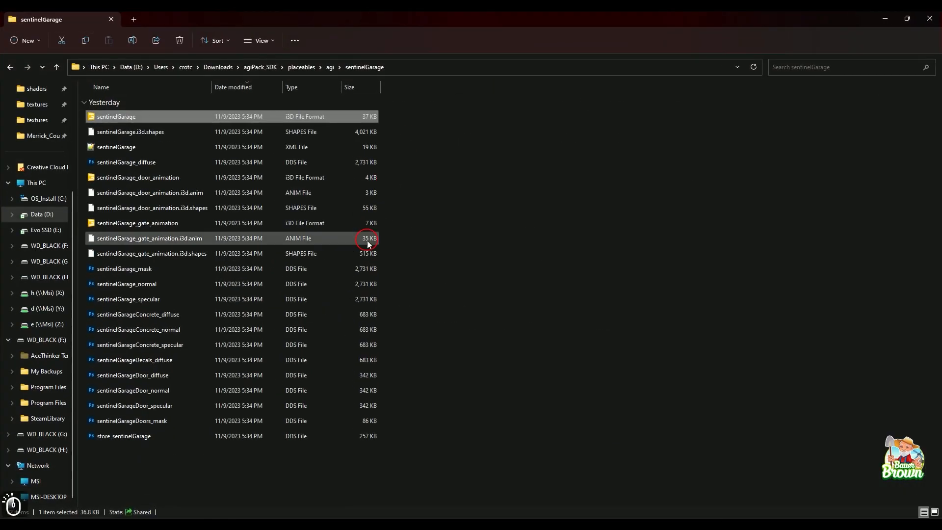
left_click(885, 19)
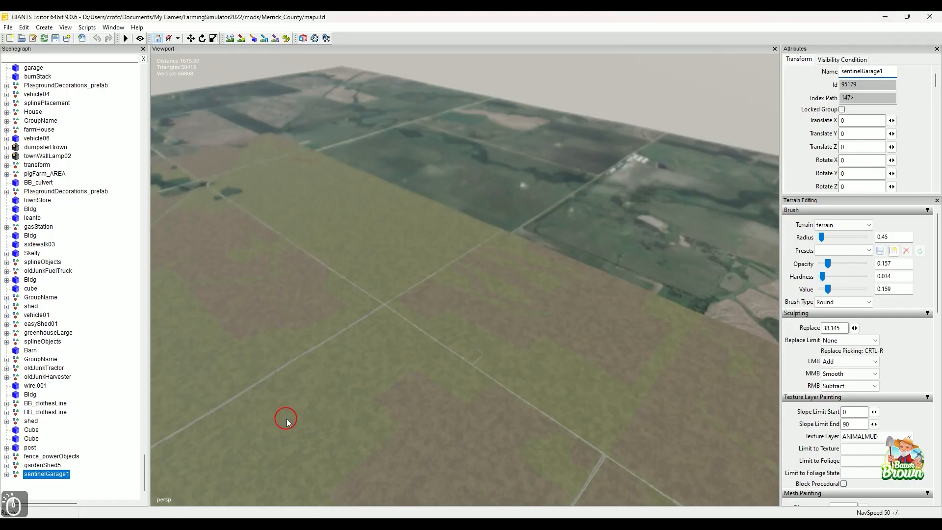
Try to place the imported sentinel garage on the terrain near the road crossing.
left_click(333, 389)
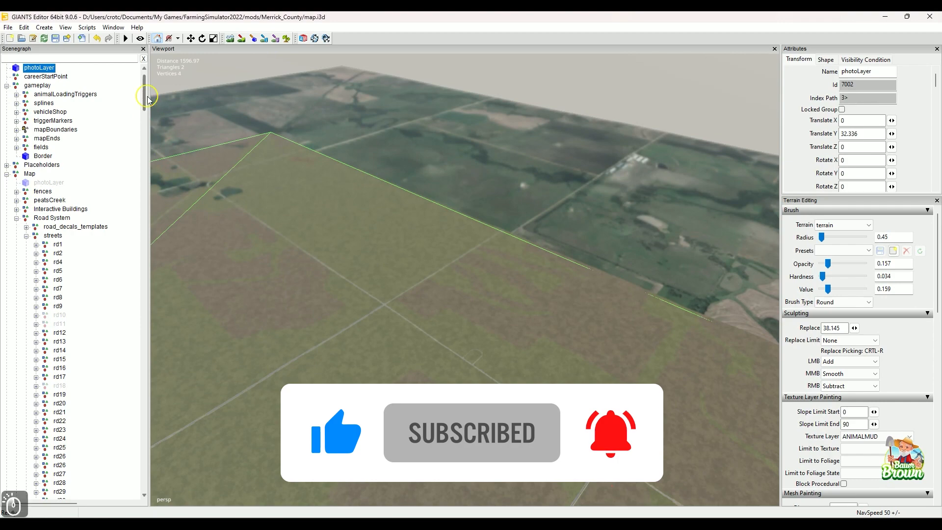
left_click_drag(147, 97, 74, 485)
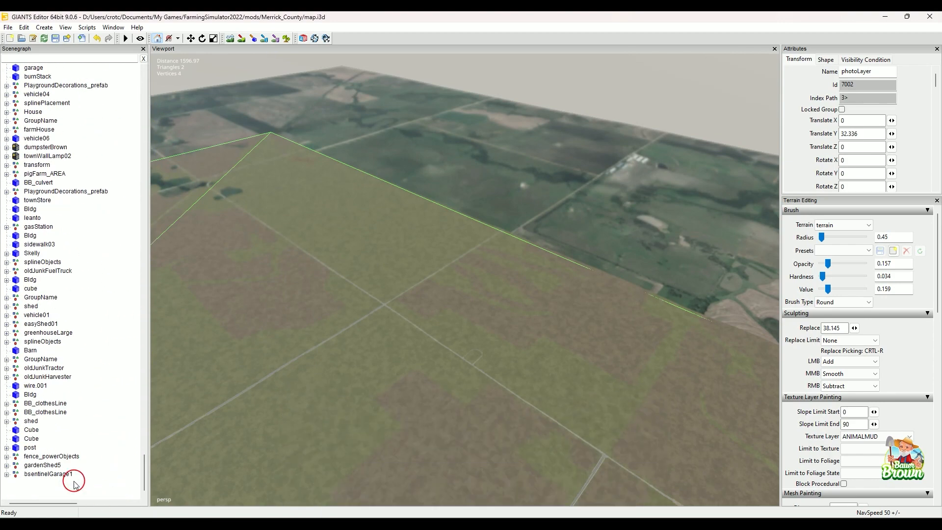
left_click(73, 478)
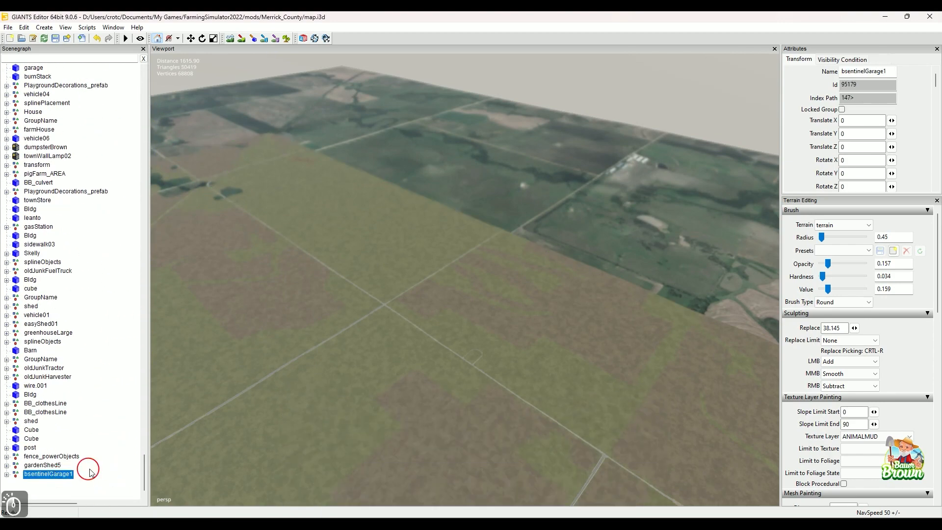
left_click(271, 410)
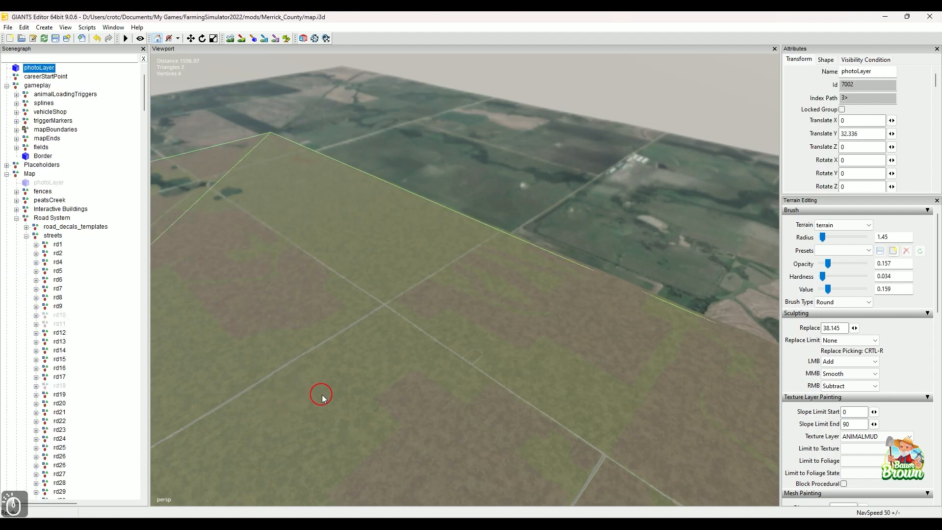
left_click_drag(268, 404, 270, 405)
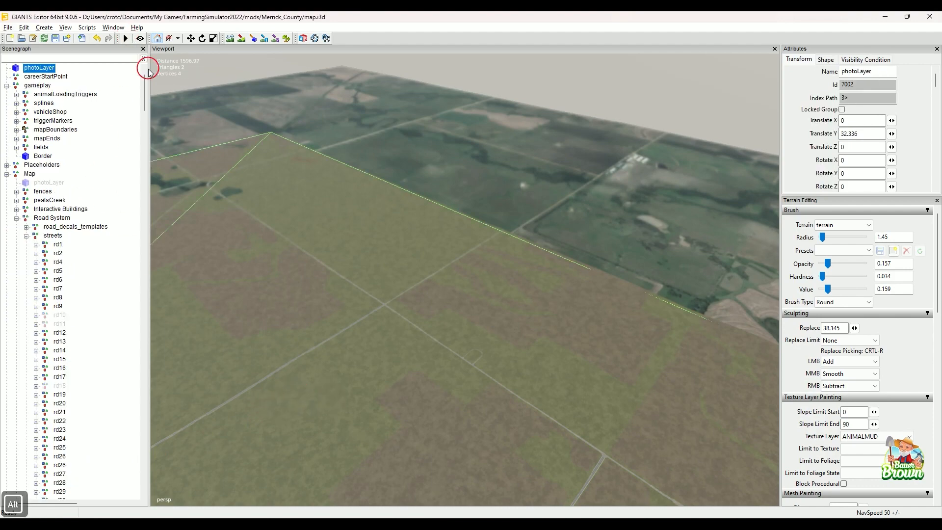
left_click_drag(150, 91, 131, 494)
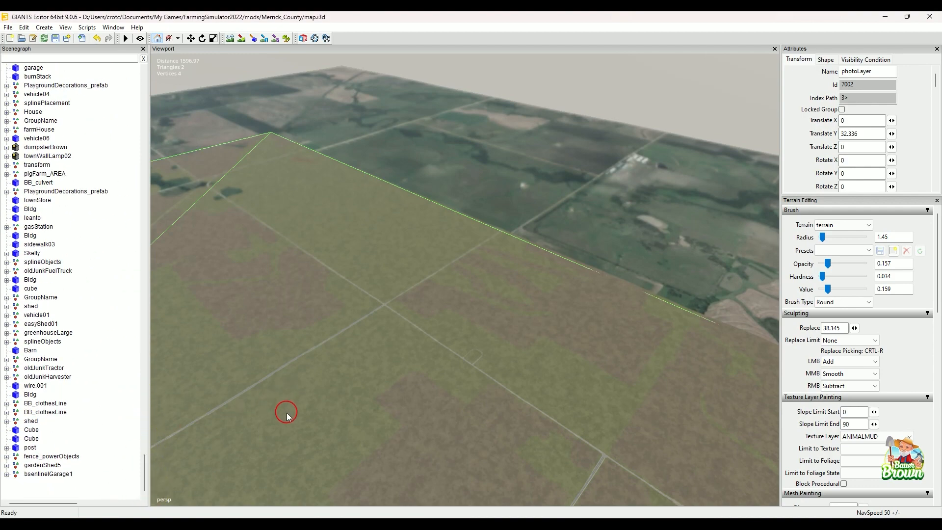
Undo the last selection change to reselect the imported garage and place it on the open terrain near the road crossing.
key("z")
key("ctrl")
key("ctrl+z")
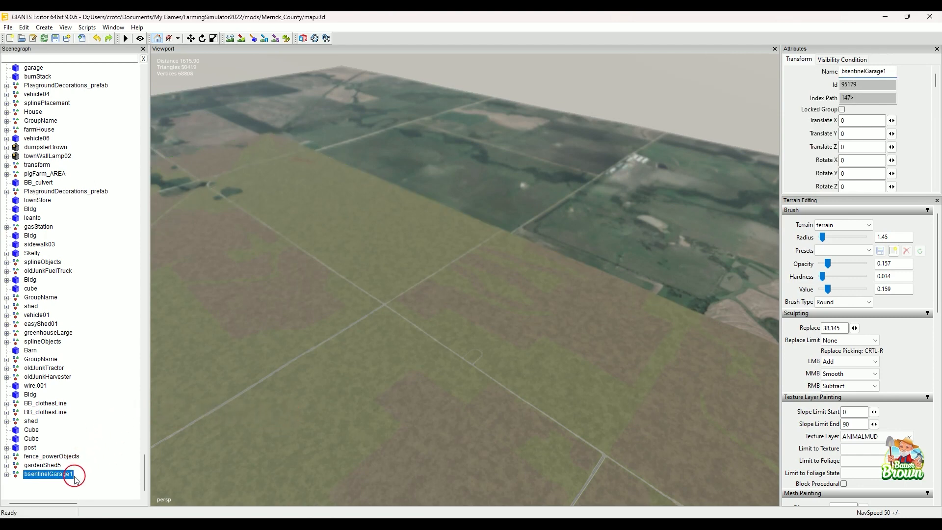
left_click(346, 403, "ctrl")
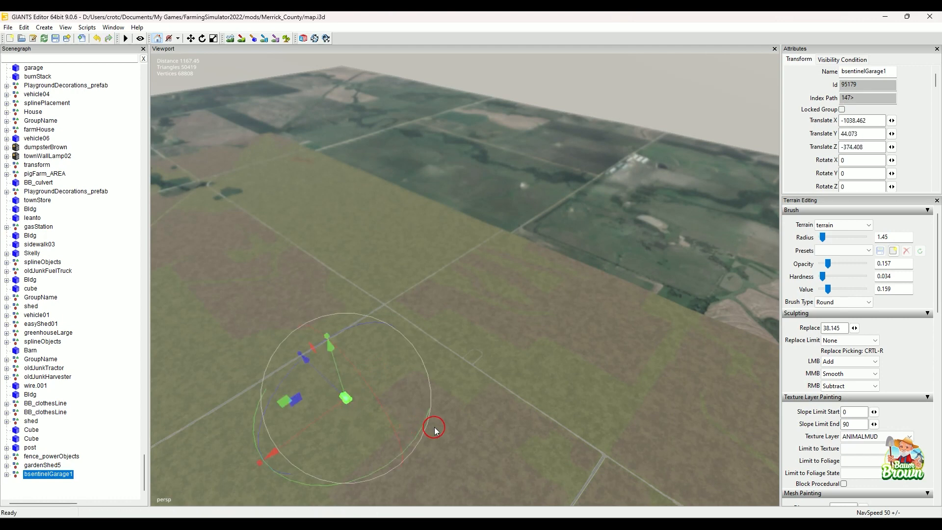
Inspect the placed garage up close from its long side and its gate end, with its selection wireframe cleared.
left_click_drag(437, 426, 404, 441, "alt")
right_click_drag(403, 441, 504, 307, "alt")
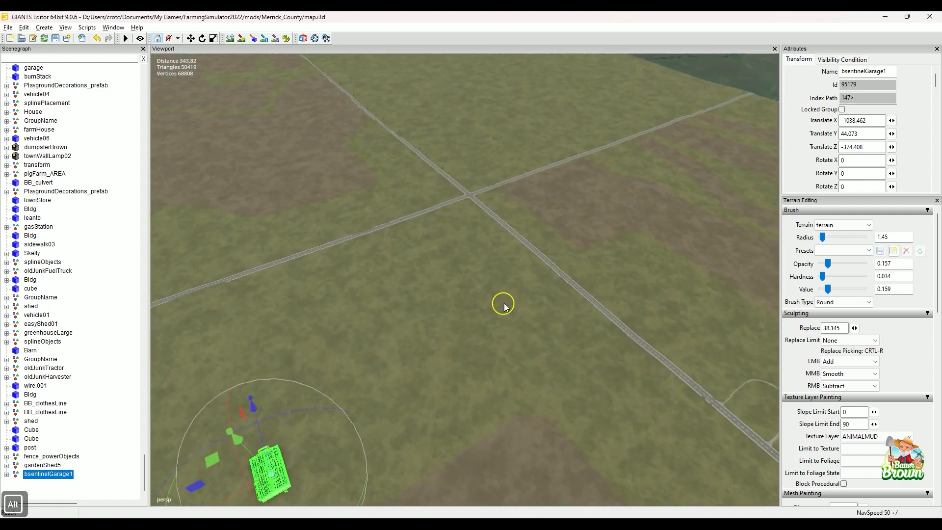
middle_click_drag(507, 321, 603, 240, "alt")
left_click_drag(439, 309, 451, 368, "alt")
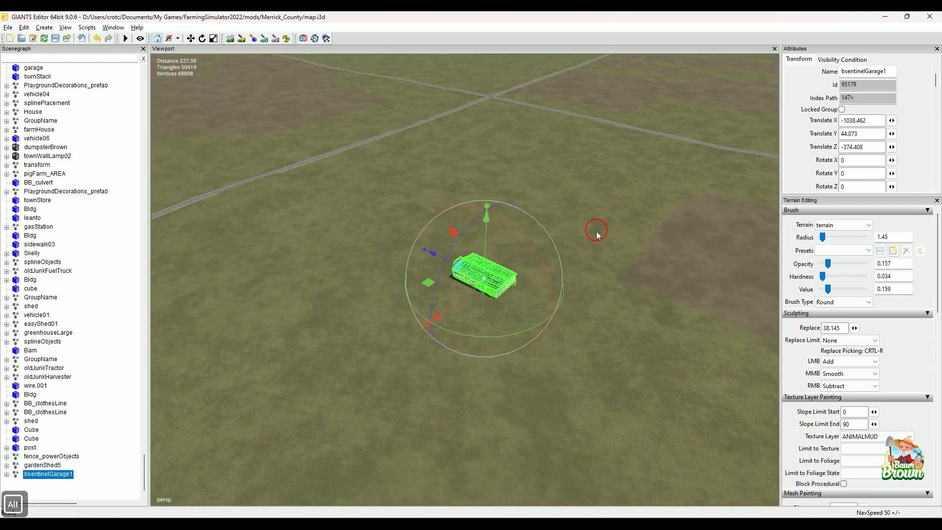
right_click_drag(451, 369, 592, 329, "alt")
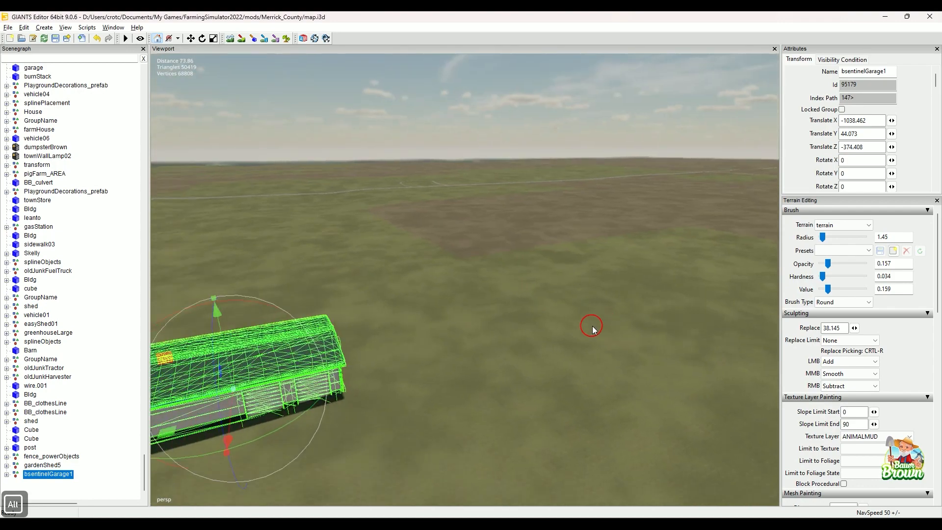
middle_click_drag(592, 327, 662, 305, "alt")
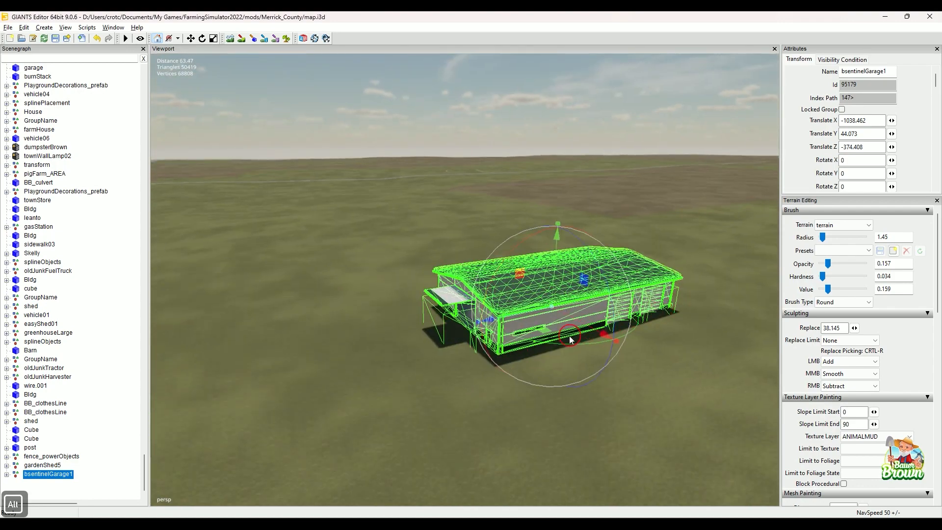
left_click_drag(569, 334, 615, 327, "alt")
left_click(614, 328)
mouse_move(521, 357)
left_mouse_down("alt")
mouse_move(525, 343)
mouse_move(564, 336)
mouse_move(534, 358)
left_mouse_up("alt")
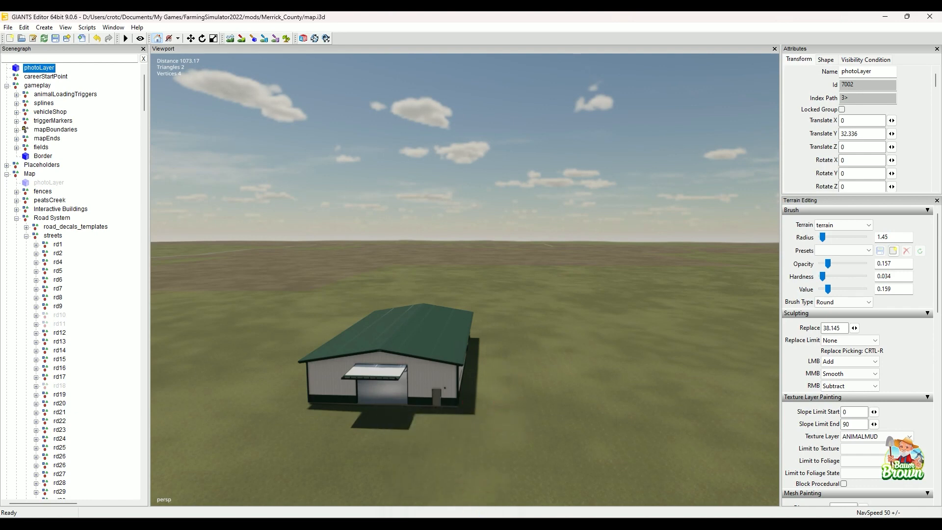
Go back from the sentinelGarage folder to the agiPack_SDK placeables folder, and return to the GDN Downloads page in the browser.
mouse_move(429, 522)
left_click(550, 445)
left_click(158, 114)
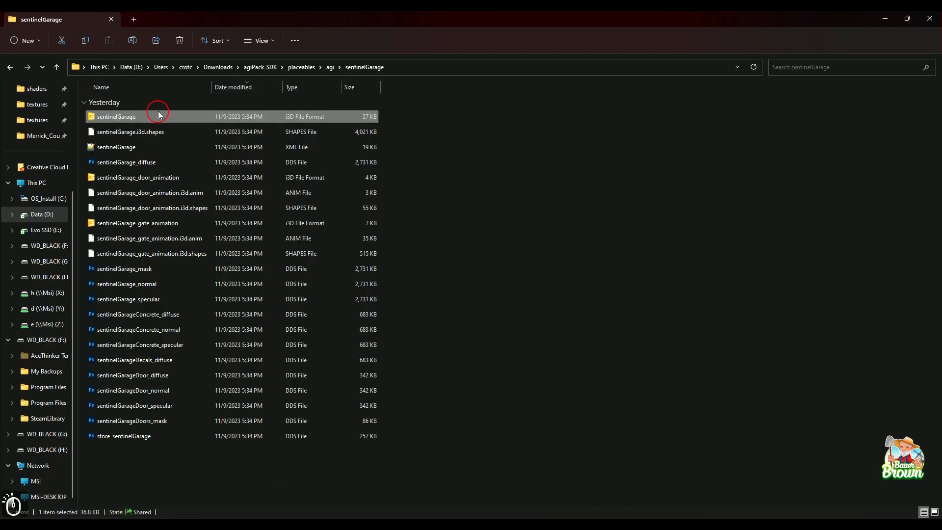
left_click(10, 66)
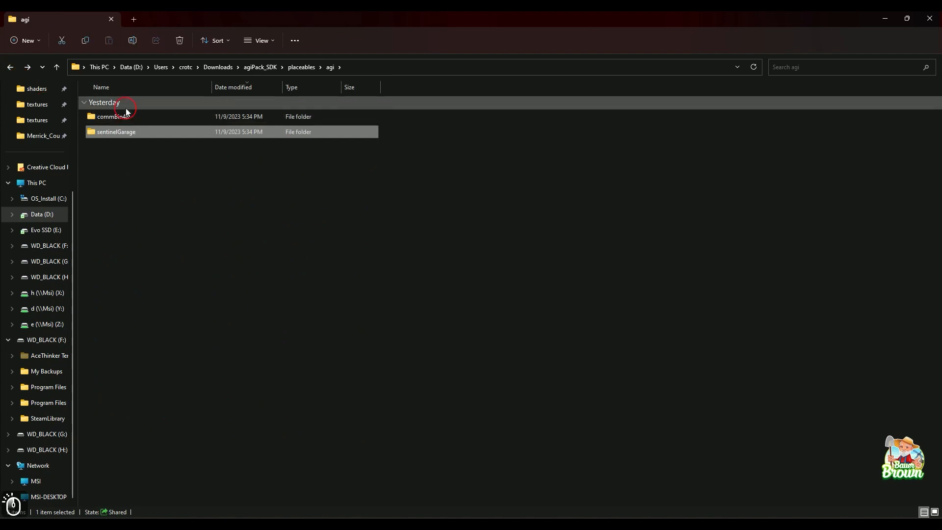
left_click(11, 67)
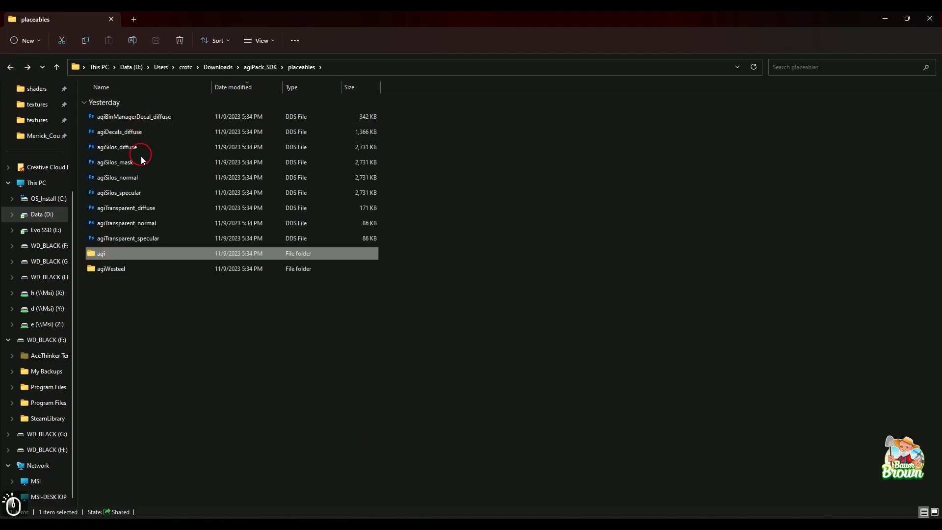
mouse_move(515, 525)
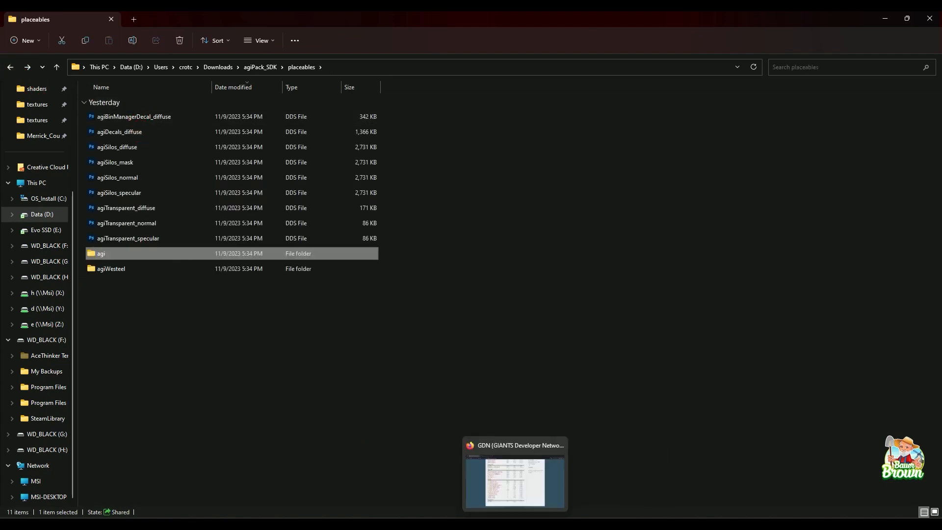
left_click(515, 525)
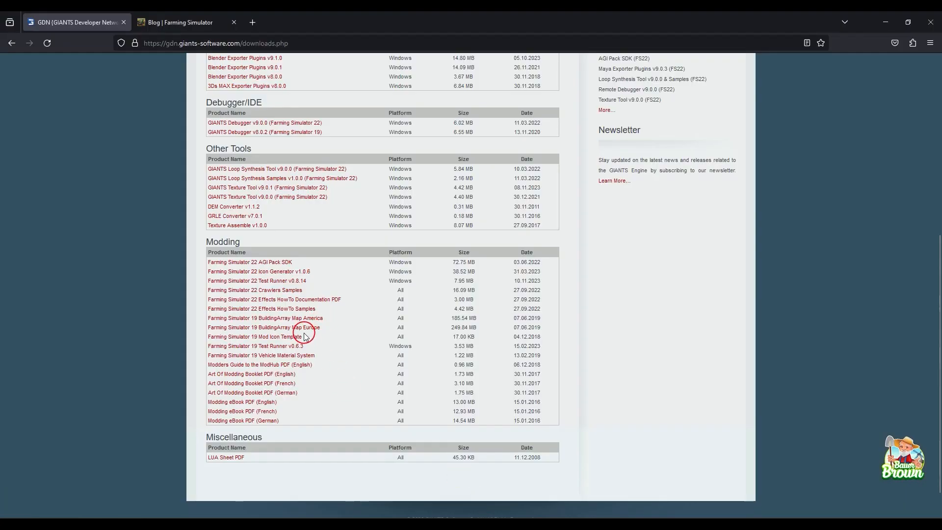
Review the GDN Downloads page, comparing the Modding, Other Tools, Exporter and Editor listings and their release dates.
scroll(296, 294, "up", 2)
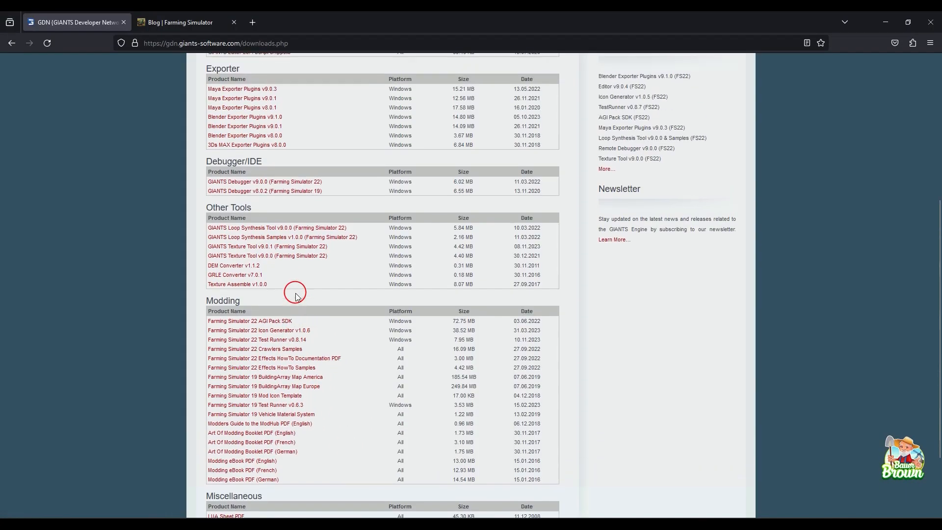
scroll(296, 294, "up", 5)
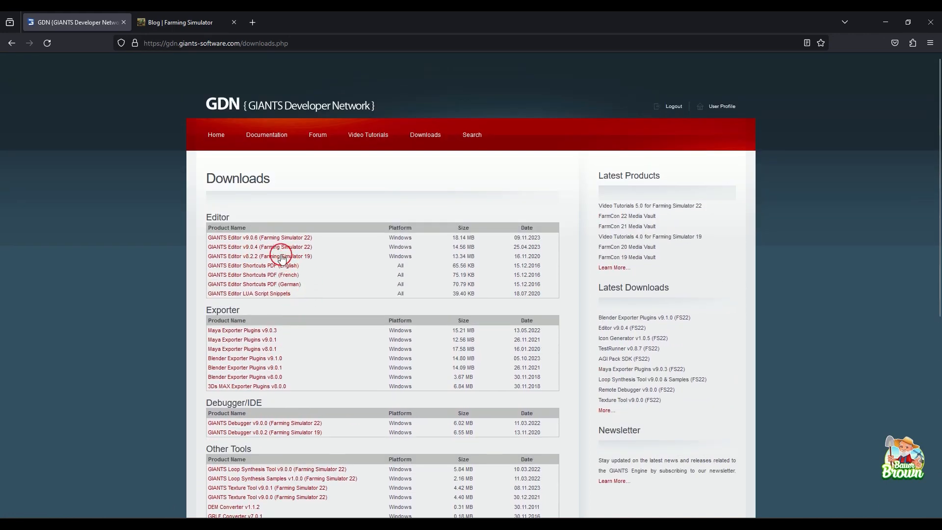
scroll(314, 284, "down", 3)
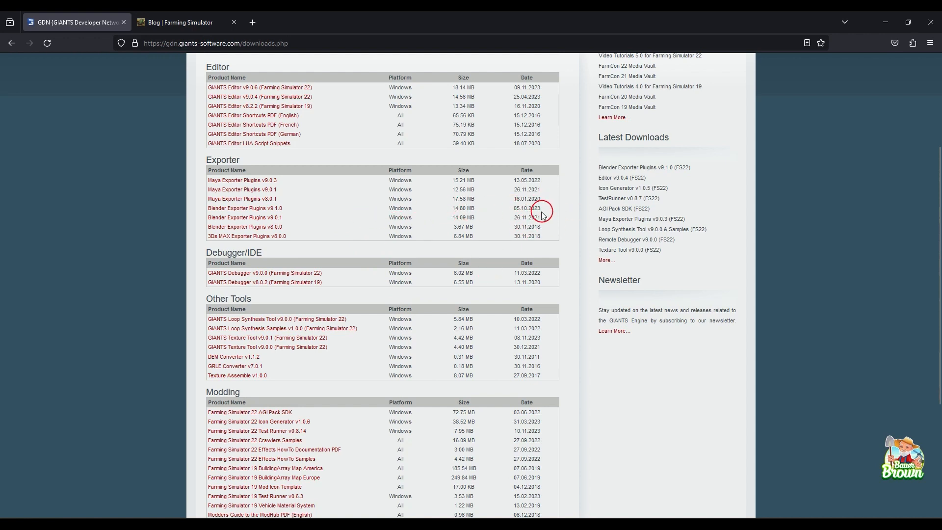
scroll(527, 236, "up", 3)
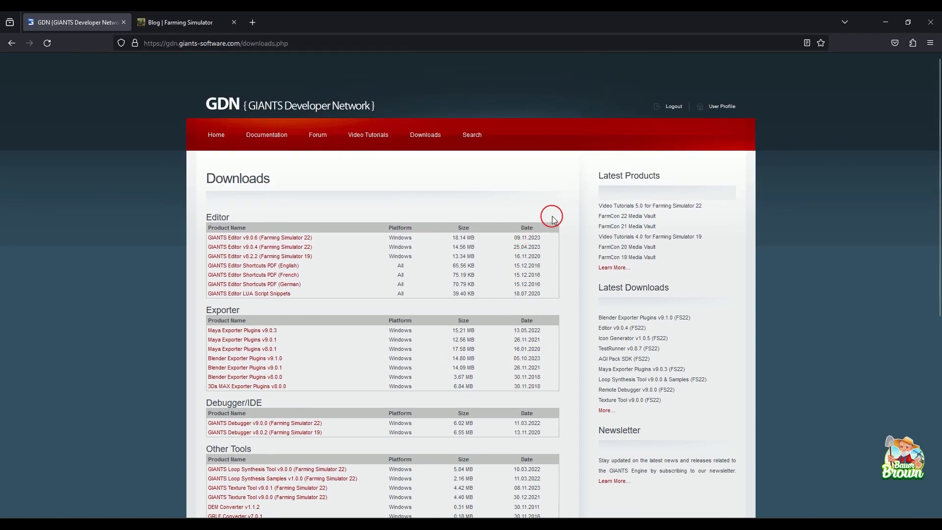
scroll(552, 219, "down", 2)
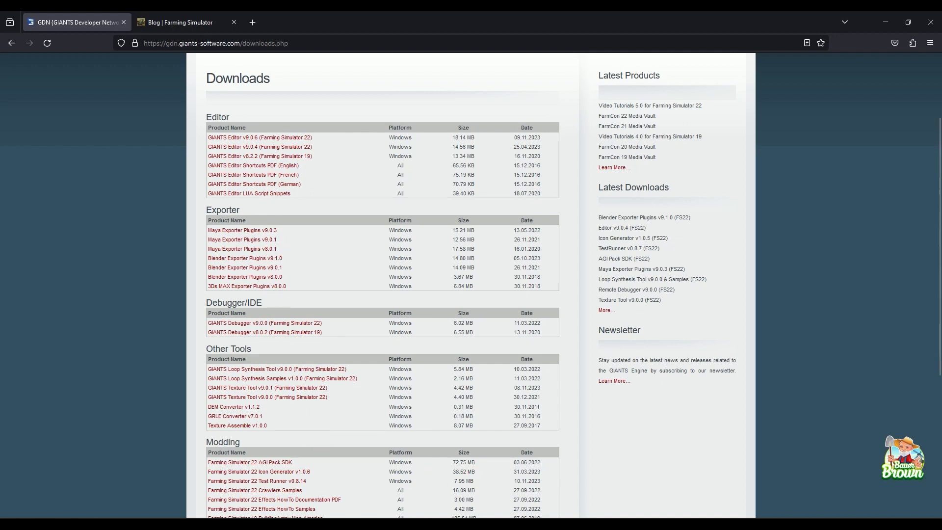
Switch to the readme in Notepad, read the GIANTS Editor changelog in a maximized window, and return to the GDN Downloads page.
mouse_move(428, 524)
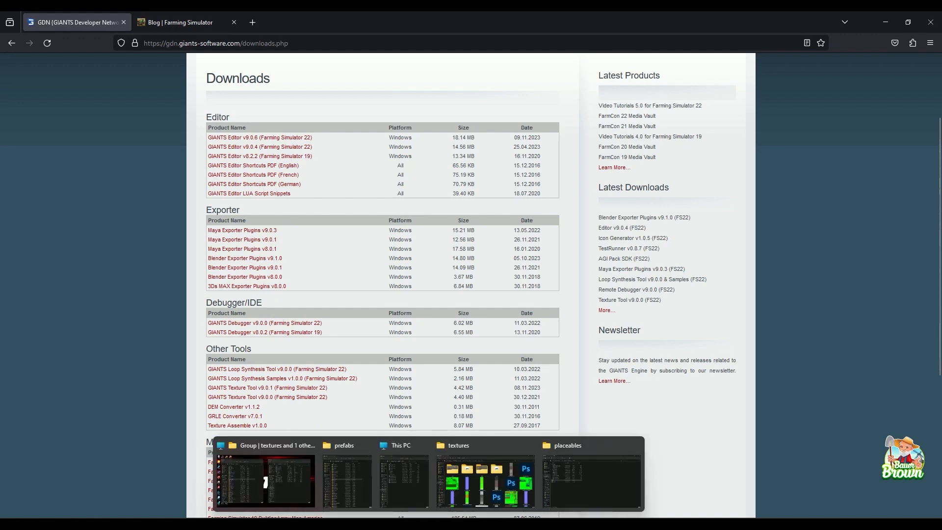
left_click(563, 523)
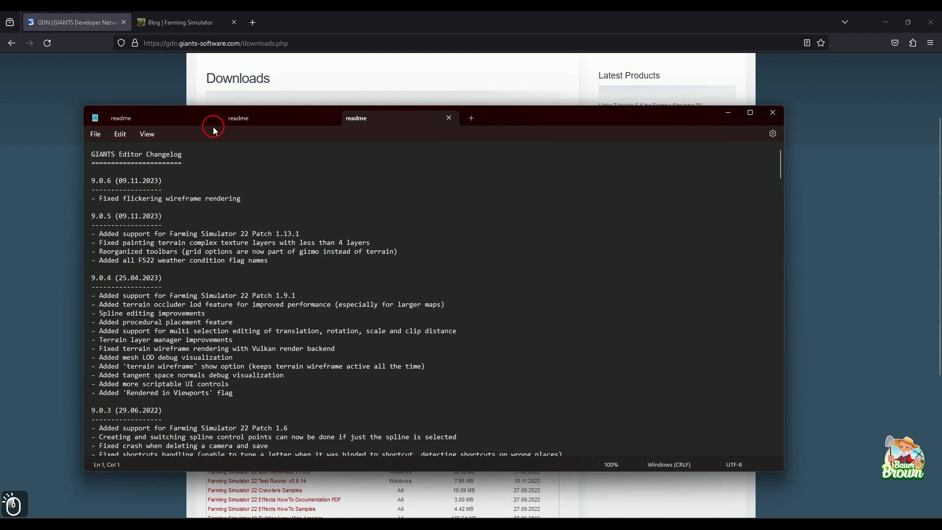
left_click(749, 112)
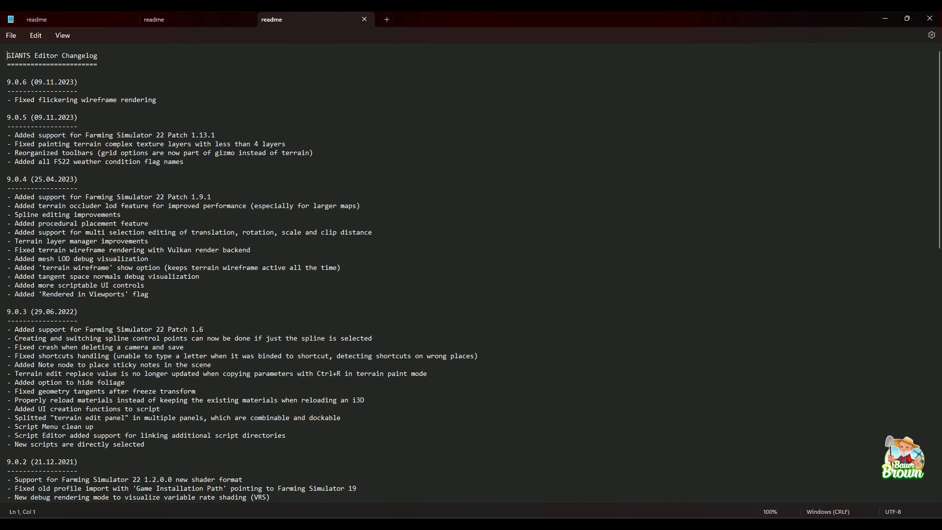
left_click(515, 524)
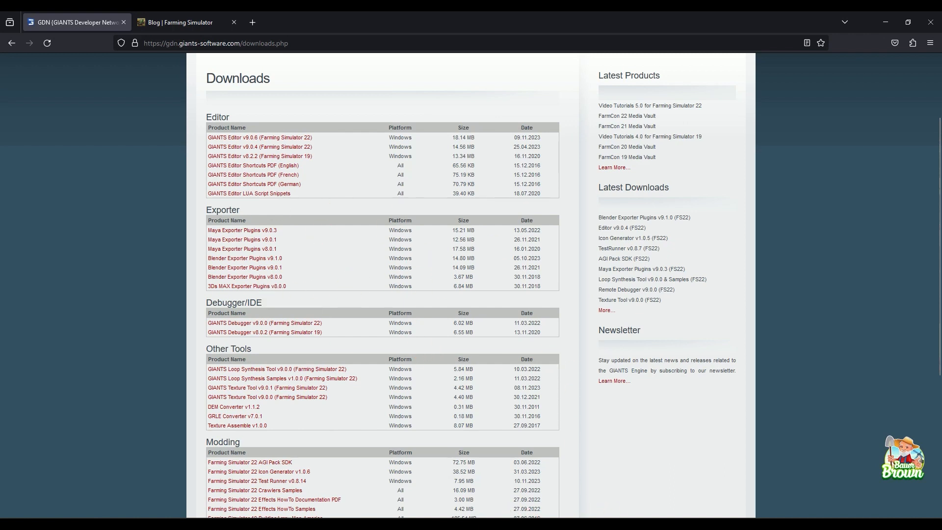
Switch to GIANTS Editor to look over the terrain around the placed garage, and return to the browser.
mouse_move(516, 519)
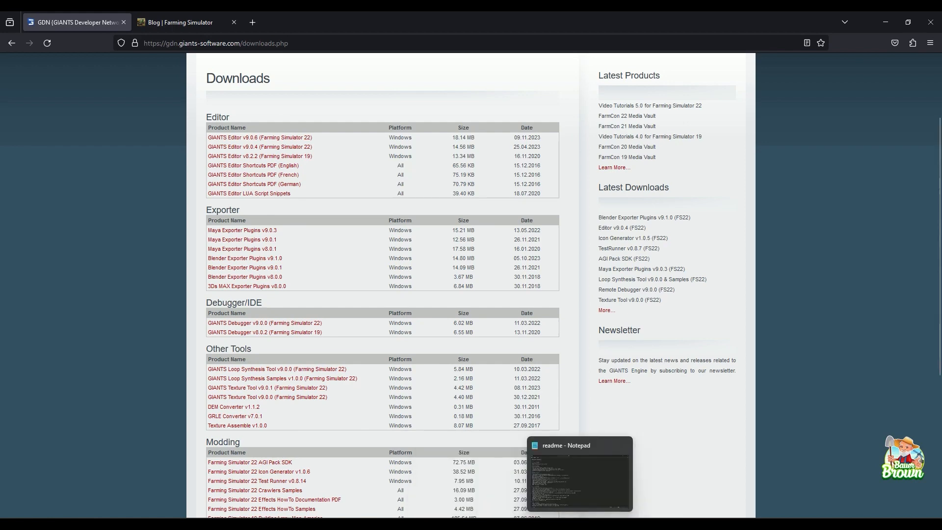
left_click(582, 522)
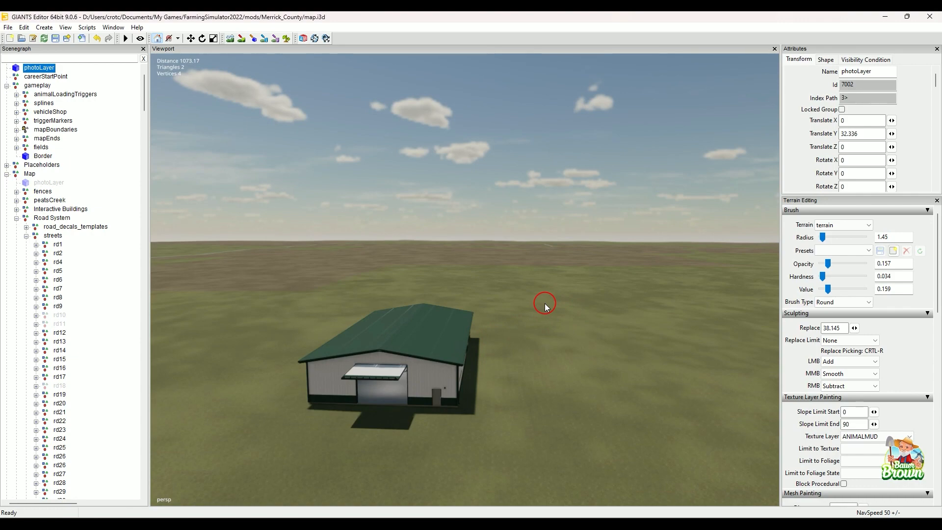
left_click_drag(561, 300, 531, 349, "alt")
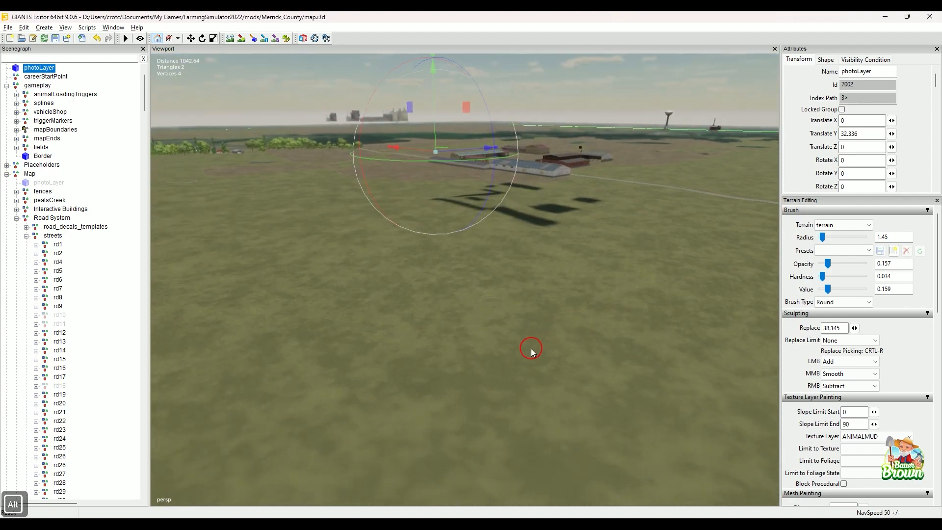
key("alt+Tab")
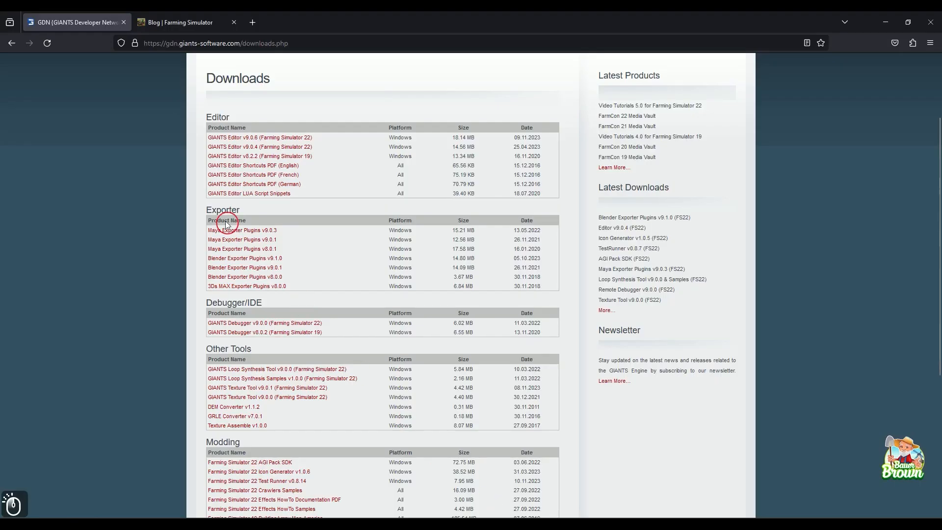
Open the Patch 1.13.1 article from the Farming Simulator blog and read its changelog through the Modding section.
left_click(167, 16)
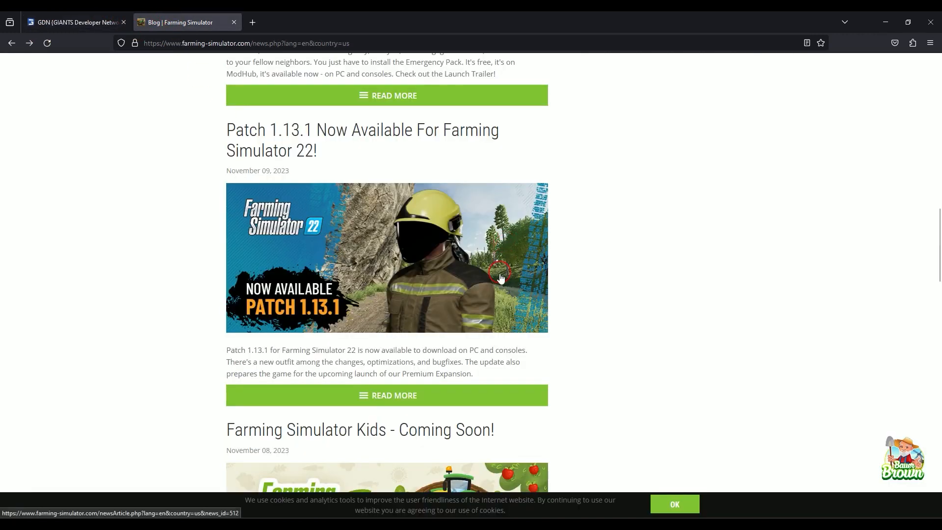
left_click(321, 400)
left_click(390, 396)
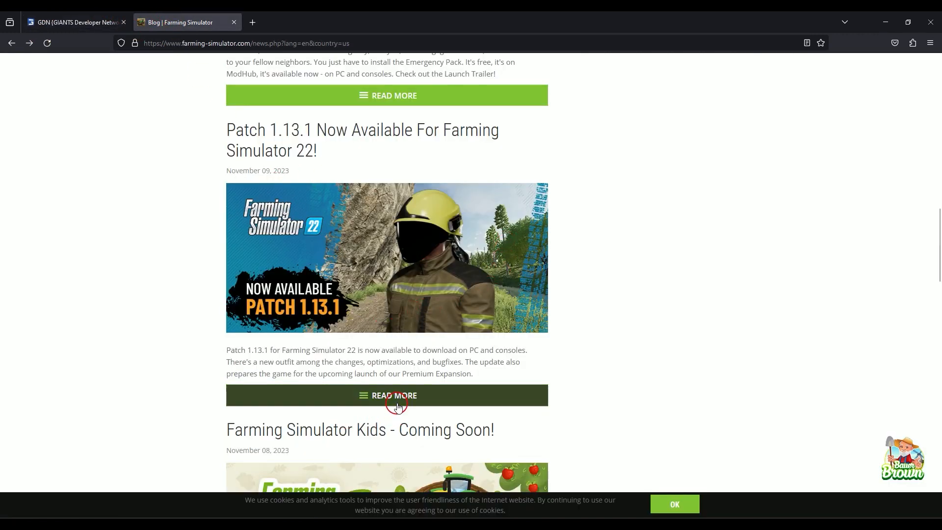
scroll(440, 379, "down", 7)
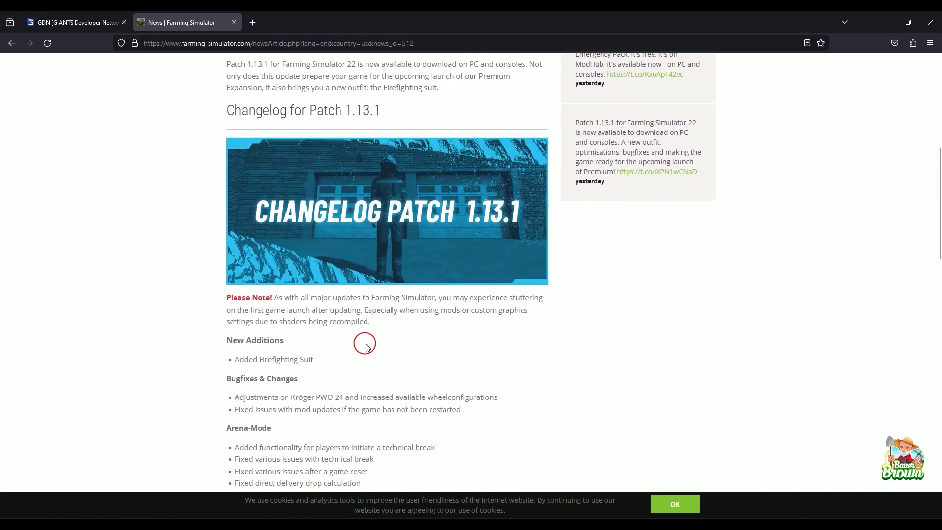
scroll(363, 343, "down", 1)
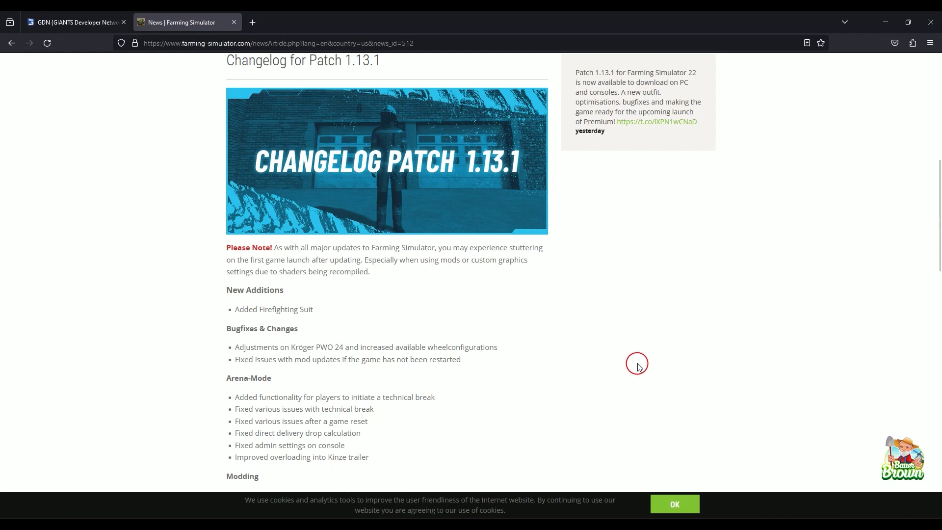
scroll(640, 364, "down", 1)
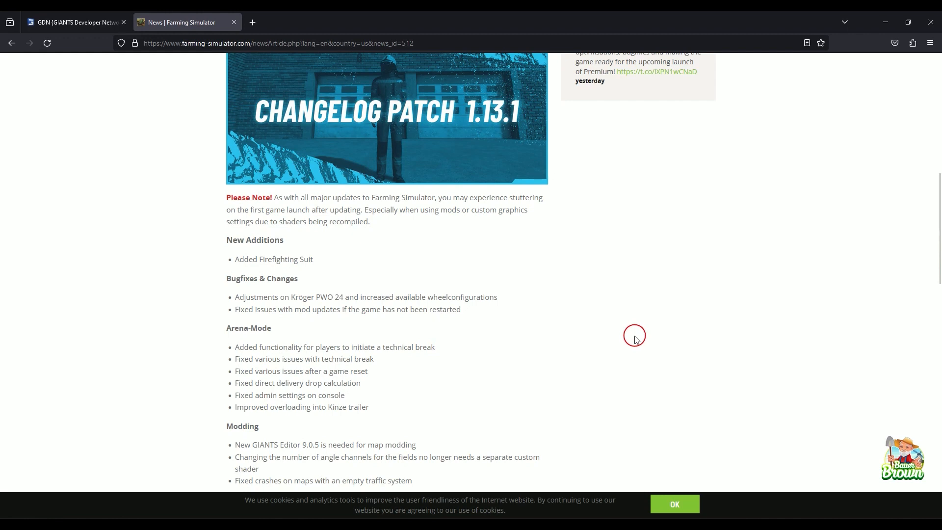
scroll(635, 340, "down", 2)
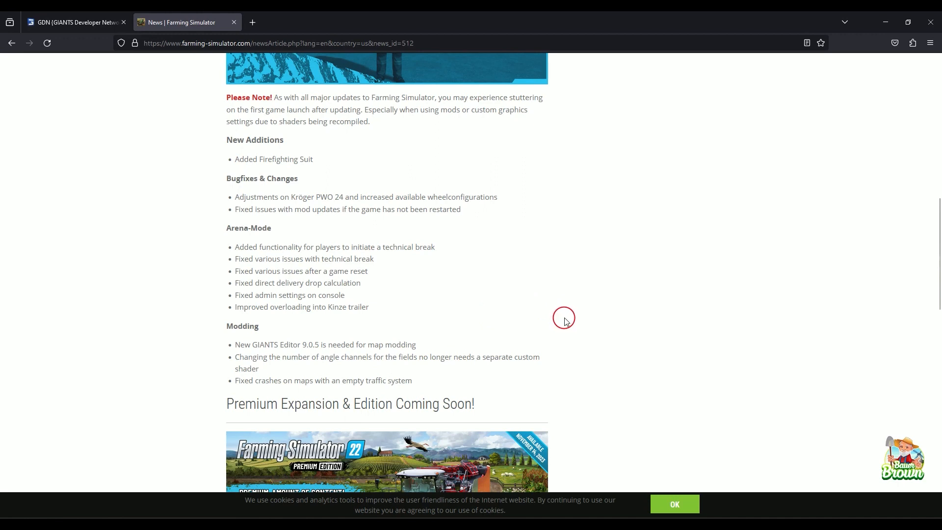
scroll(564, 322, "down", 3)
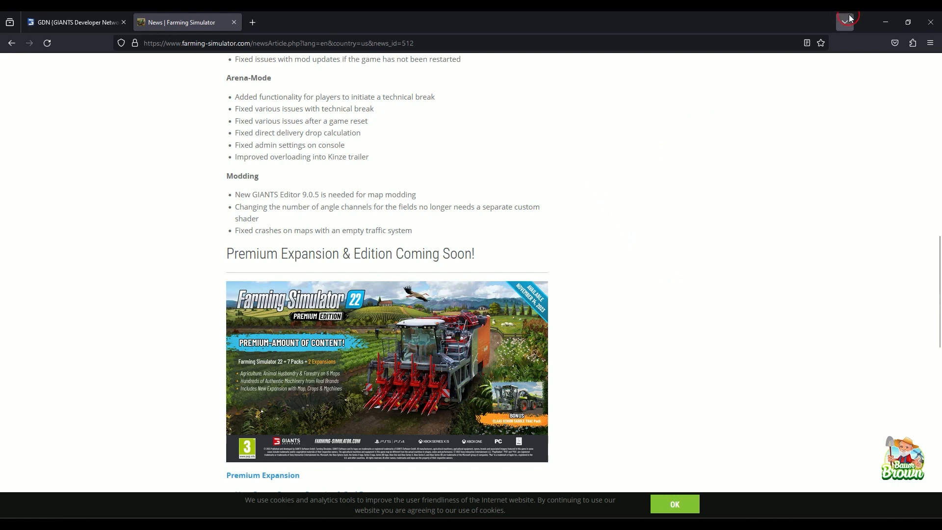
Bring back the GDN page, minimize the browser to return to GIANTS Editor, and clear the photoLayer selection in the map.
left_click(65, 23)
left_click(884, 22)
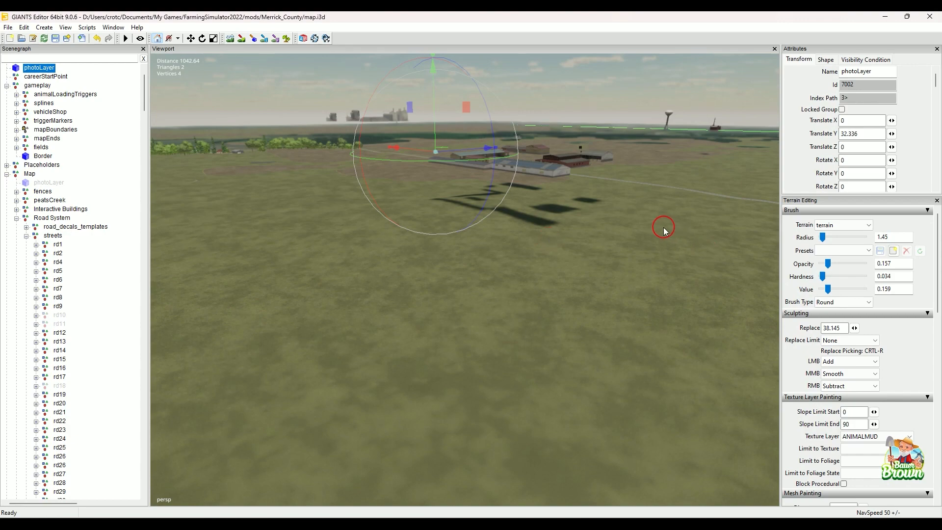
left_click_drag(683, 210, 508, 396, "alt")
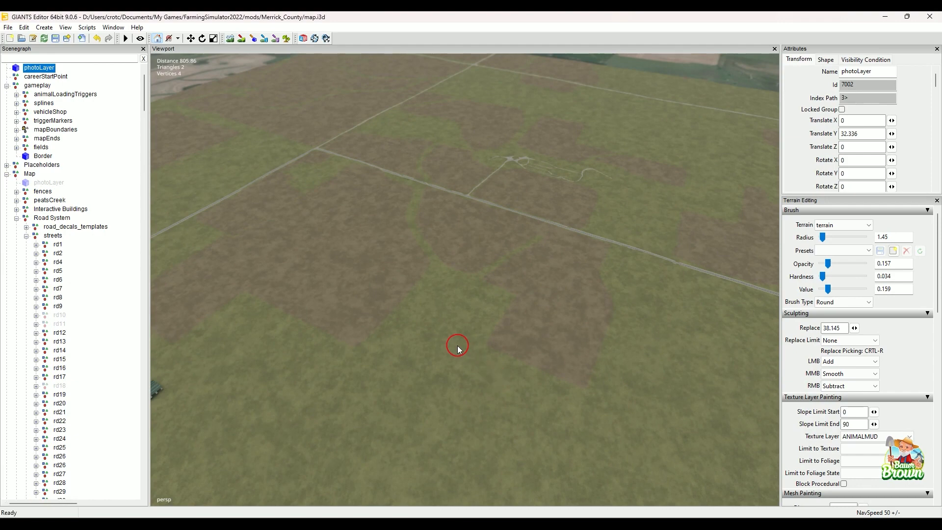
left_click_drag(475, 269, 660, 247, "alt")
left_click_drag(477, 294, 564, 305, "alt")
middle_click_drag(569, 356, 403, 338, "alt")
left_click_drag(484, 330, 436, 352, "alt")
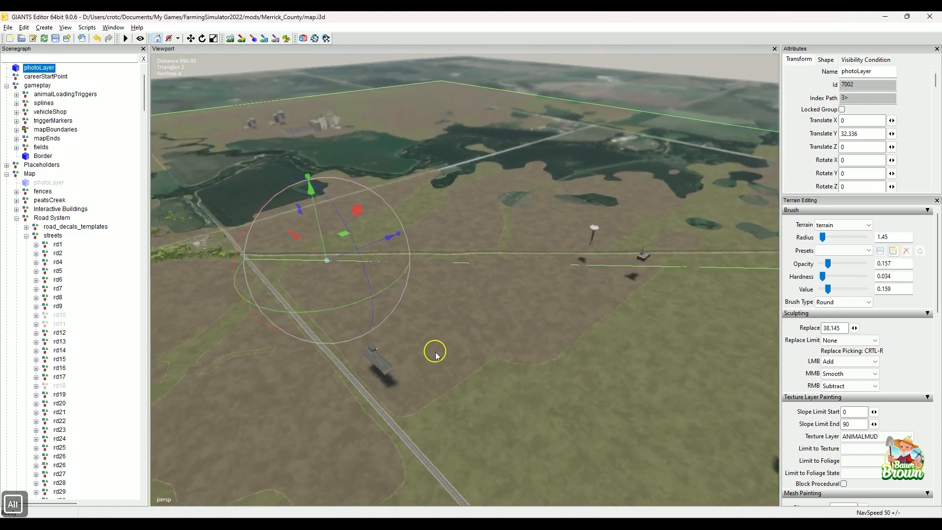
left_click(494, 369)
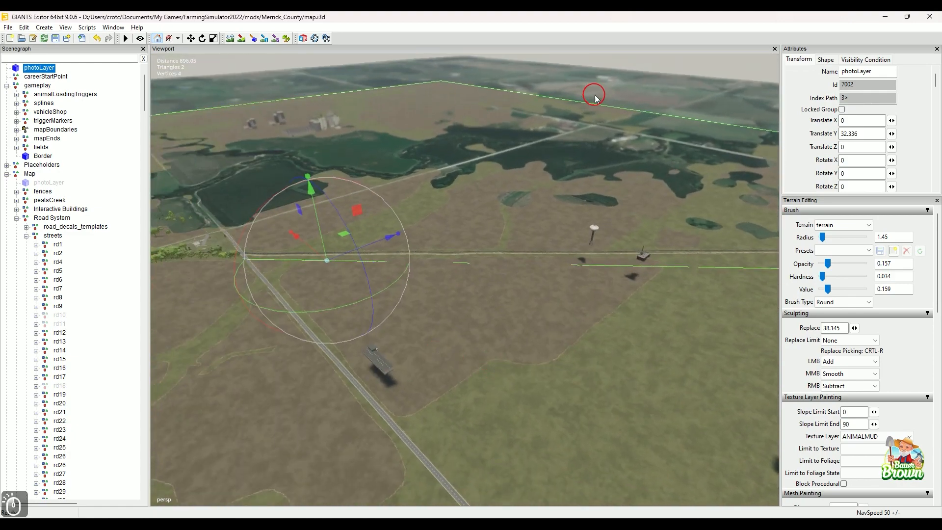
left_click(603, 80)
Survey the Merrick County map from above, examining the town, road network, fields, waterways and outer map edges.
left_click_drag(603, 294, 443, 297, "alt")
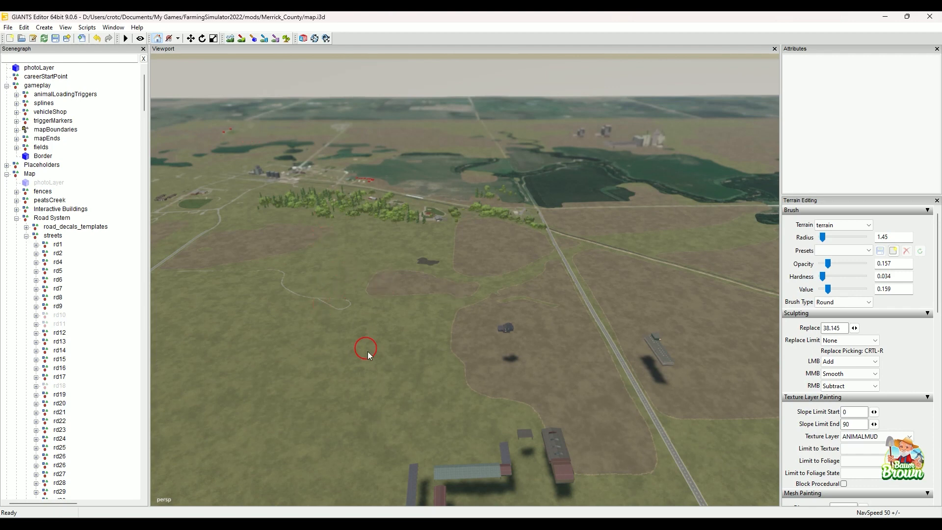
left_click_drag(465, 328, 338, 351, "alt")
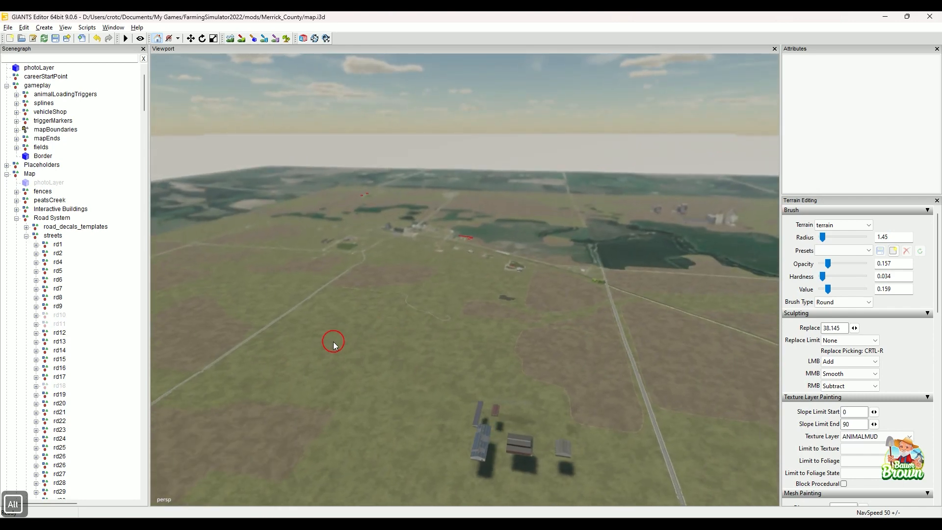
left_click_drag(361, 314, 313, 350, "alt")
left_click_drag(393, 326, 260, 385, "alt")
left_click_drag(322, 376, 365, 403, "alt")
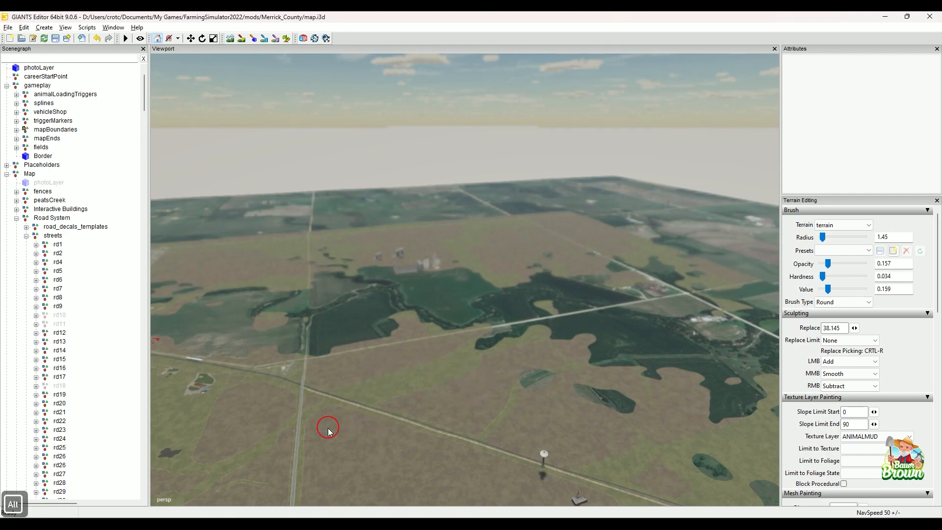
left_click_drag(328, 428, 422, 397, "alt")
left_click_drag(492, 429, 428, 364, "alt")
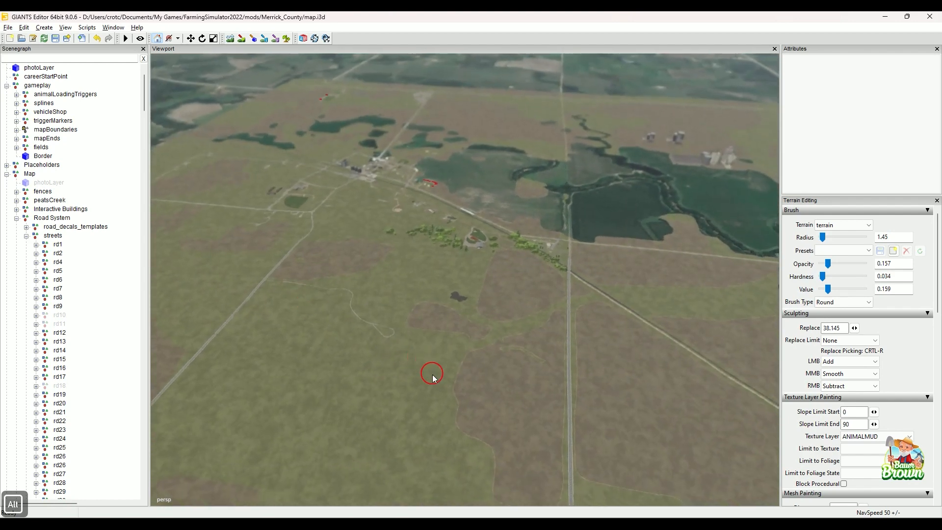
left_click_drag(464, 396, 475, 384, "alt")
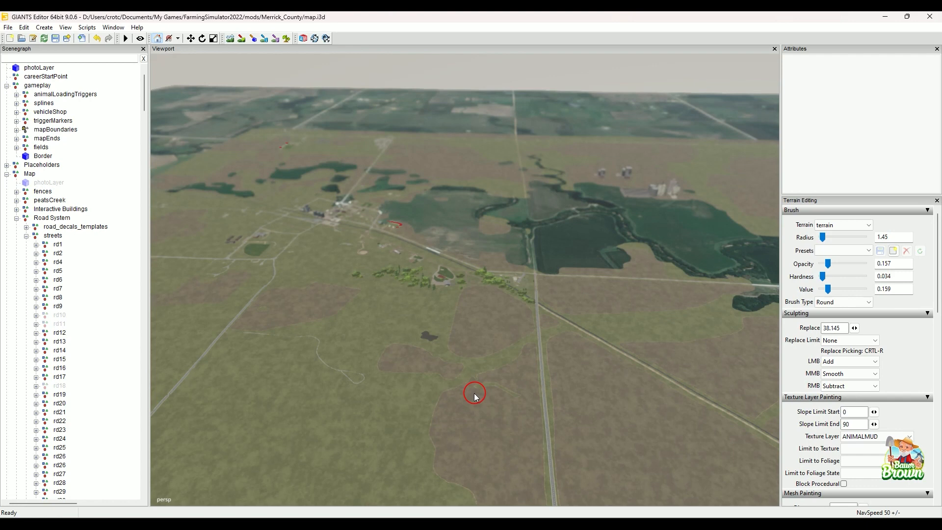
key("alt")
left_click_drag(382, 366, 422, 357, "alt")
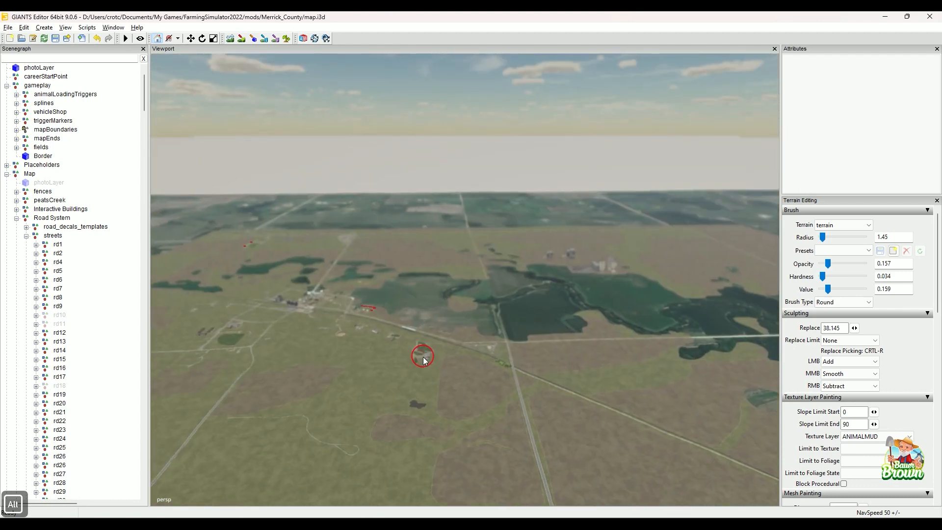
left_click_drag(325, 353, 536, 371, "alt")
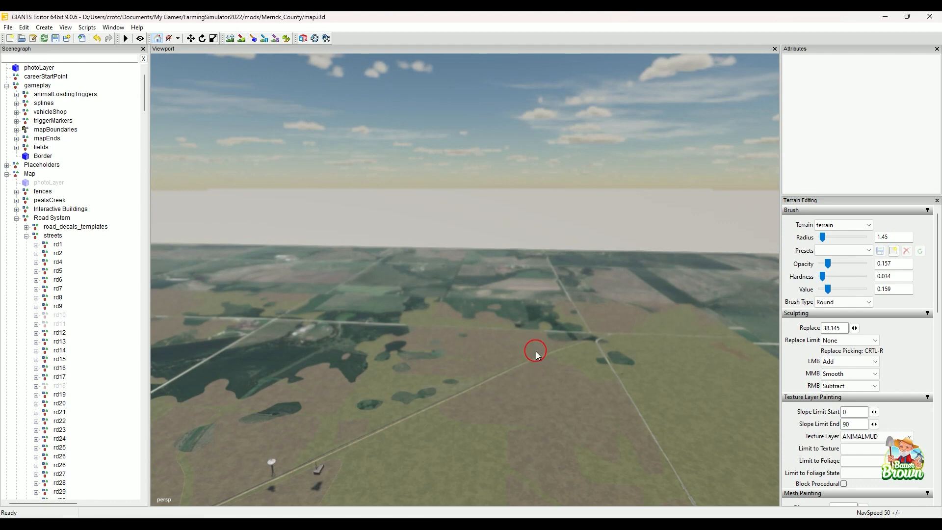
left_click_drag(593, 387, 412, 416, "alt")
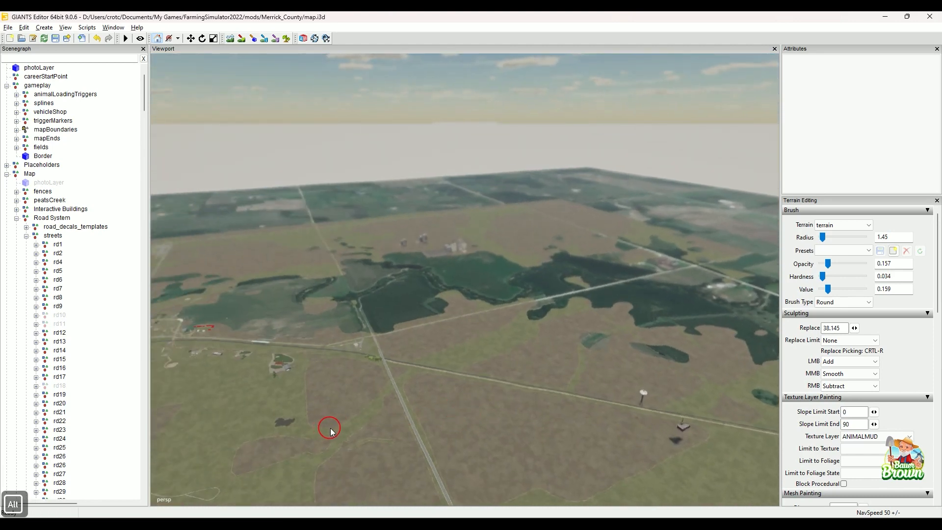
left_click_drag(330, 435, 542, 341, "alt")
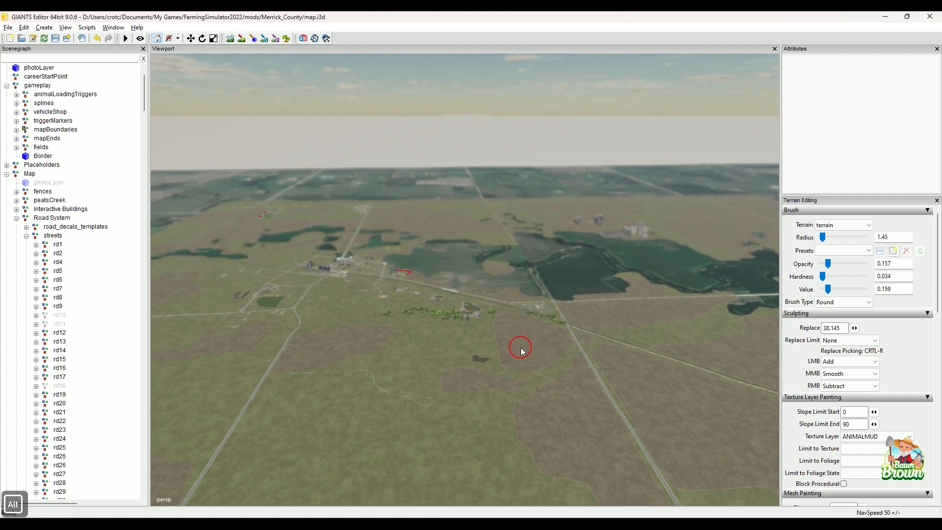
left_click_drag(511, 350, 454, 363, "alt")
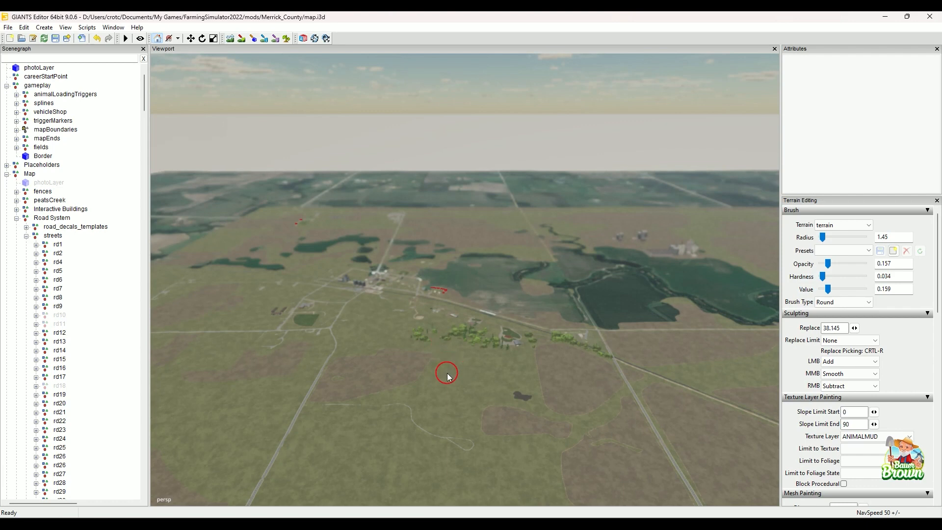
left_click_drag(370, 378, 428, 372, "alt")
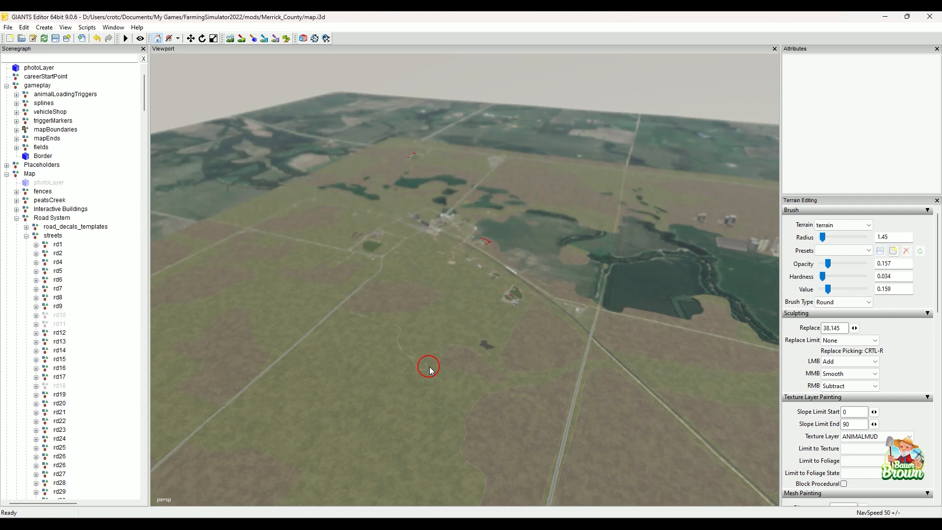
left_click_drag(563, 321, 316, 349, "alt")
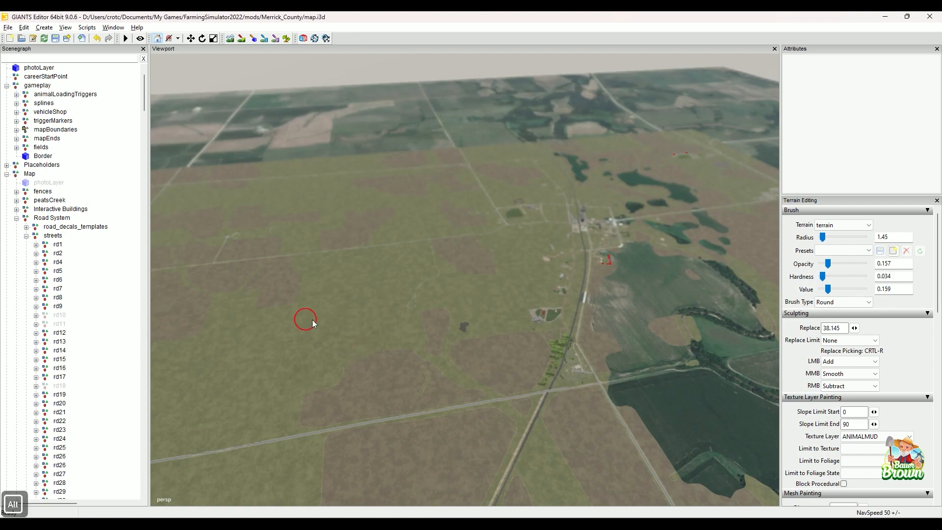
Examine the baseball field, its grandstand and the roads and buildings surrounding it.
left_click_drag(376, 316, 511, 320, "alt")
left_click_drag(539, 278, 576, 342, "alt")
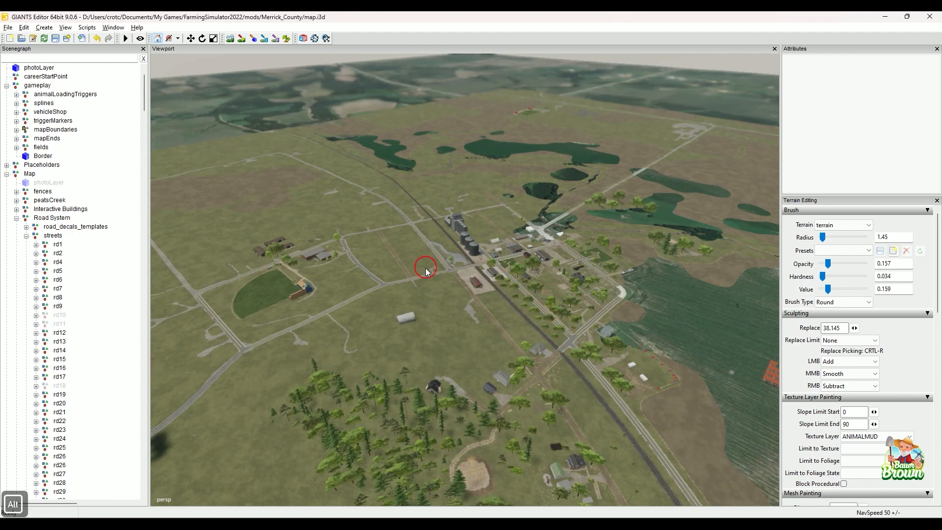
left_click_drag(425, 268, 509, 298, "alt")
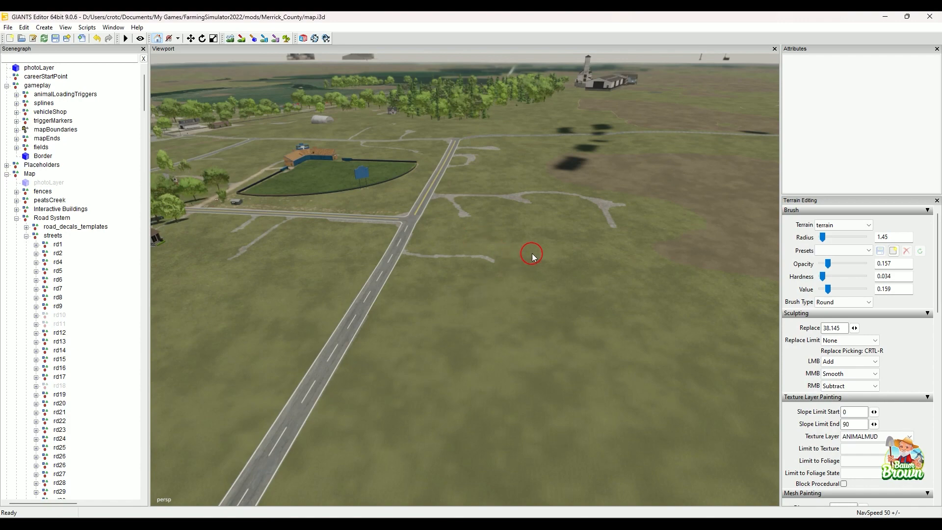
left_click_drag(531, 253, 627, 367, "alt")
mouse_move(452, 380)
left_mouse_down("alt")
mouse_move(481, 361)
mouse_move(517, 310)
mouse_move(446, 390)
mouse_move(499, 355)
mouse_move(460, 381)
left_mouse_up("alt")
middle_click_drag(460, 381, 590, 316, "alt")
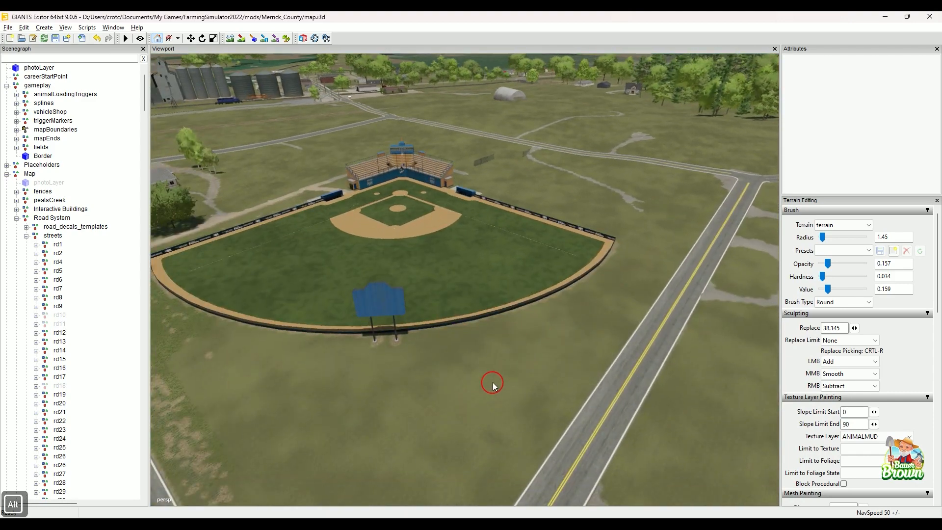
middle_click_drag(493, 383, 605, 339, "alt")
left_click_drag(515, 355, 534, 350, "alt")
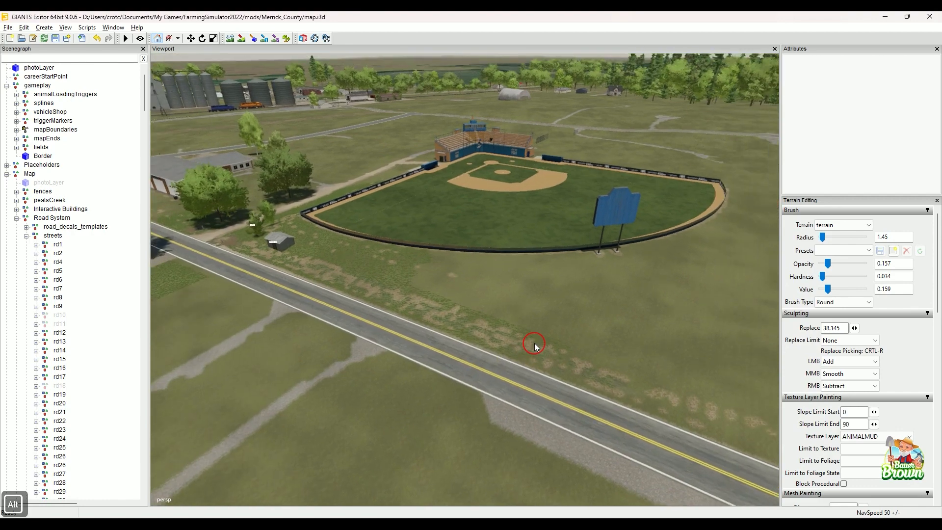
middle_click_drag(521, 303, 543, 361, "alt")
left_click_drag(543, 360, 478, 267, "alt")
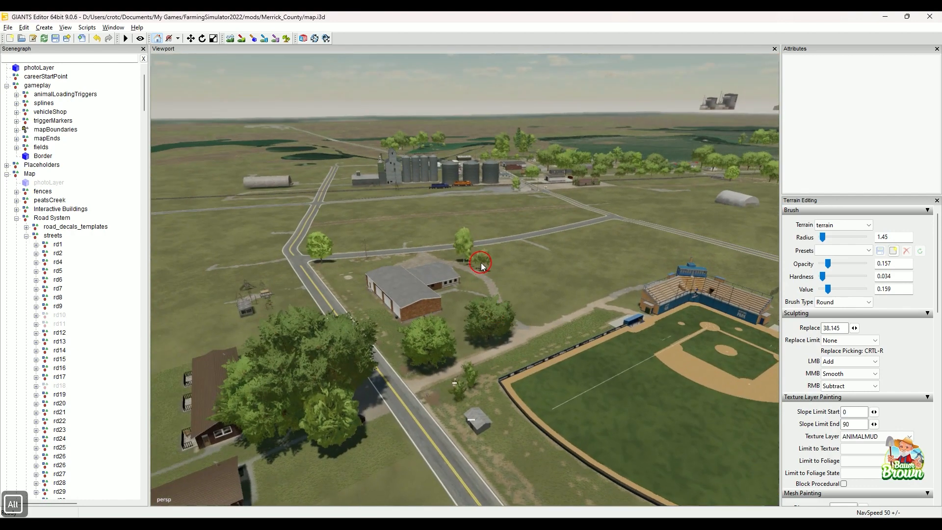
Look over the town with its grain silos, railway line, nearby woodland and the farm buildings beyond the baseball field.
middle_click_drag(484, 265, 395, 366, "alt")
scroll(414, 343, "up", 3, "alt")
left_click_drag(414, 340, 518, 351, "alt")
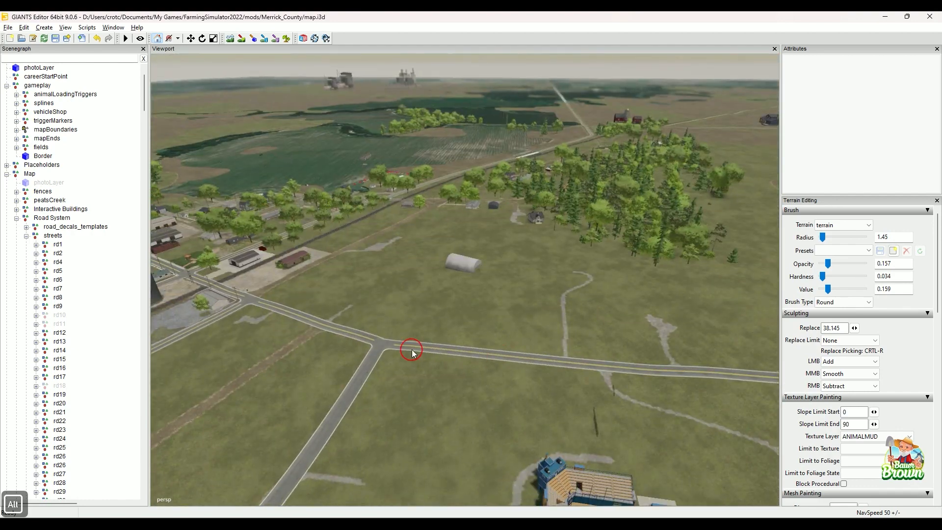
middle_click_drag(411, 349, 511, 377, "alt")
left_click_drag(511, 377, 484, 351, "alt")
middle_click_drag(484, 351, 579, 376, "alt")
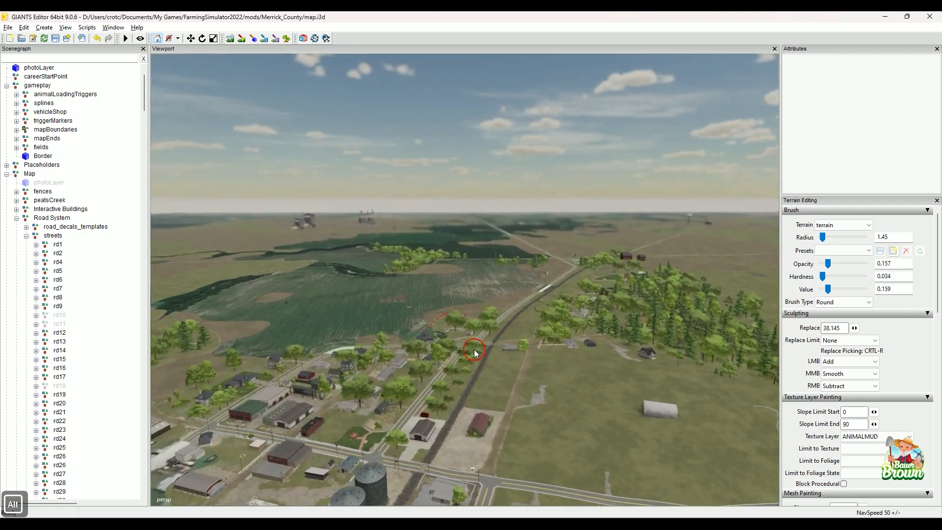
left_click_drag(477, 354, 580, 360, "alt")
middle_click_drag(575, 327, 345, 384, "alt")
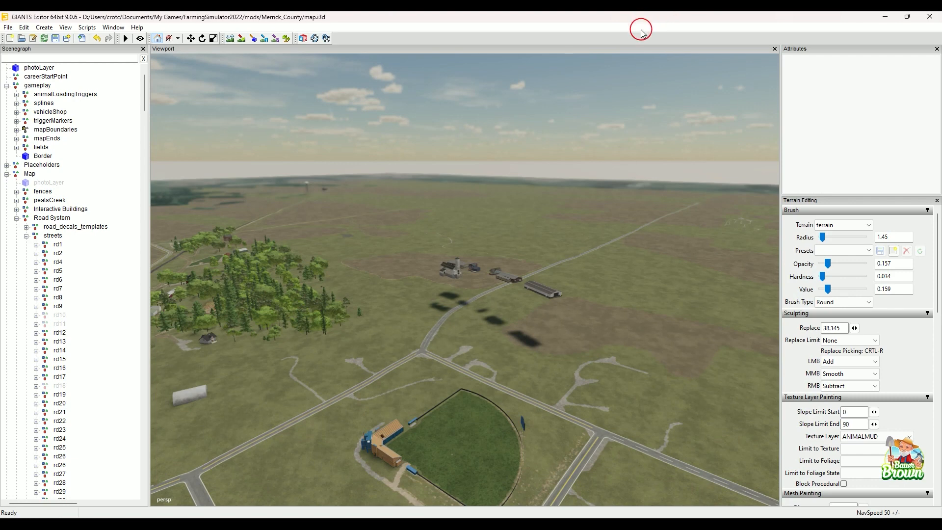
Examine the open farmland and road network around the town out to the edge of the playable terrain.
key("alt")
middle_click_drag(578, 204, 347, 340, "alt")
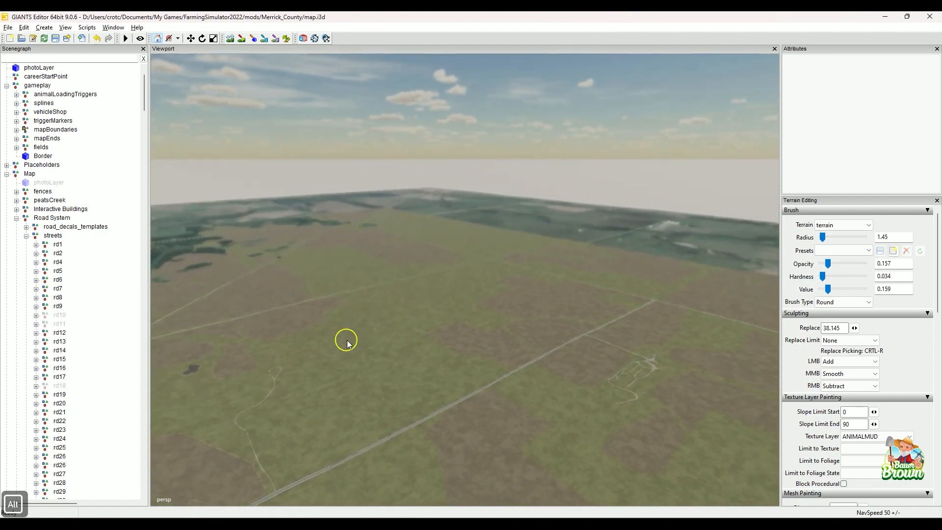
left_click_drag(347, 340, 565, 360, "alt")
left_click_drag(379, 351, 469, 351, "alt")
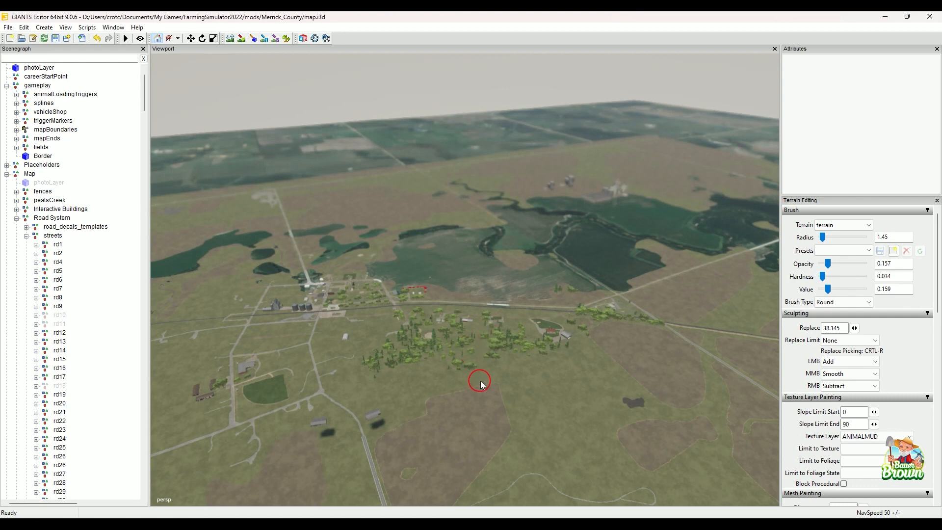
key("alt")
left_click_drag(469, 414, 370, 353, "alt")
key("ctrl")
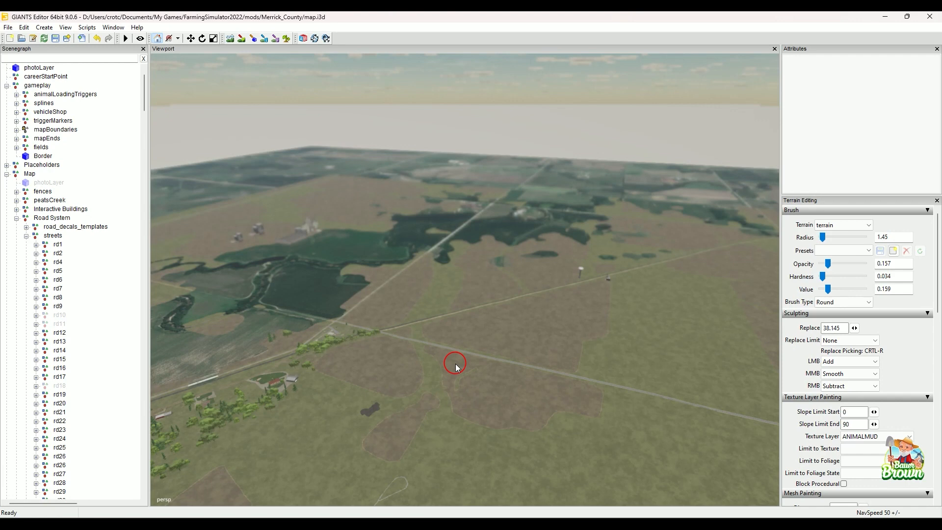
left_click_drag(546, 365, 606, 333, "alt")
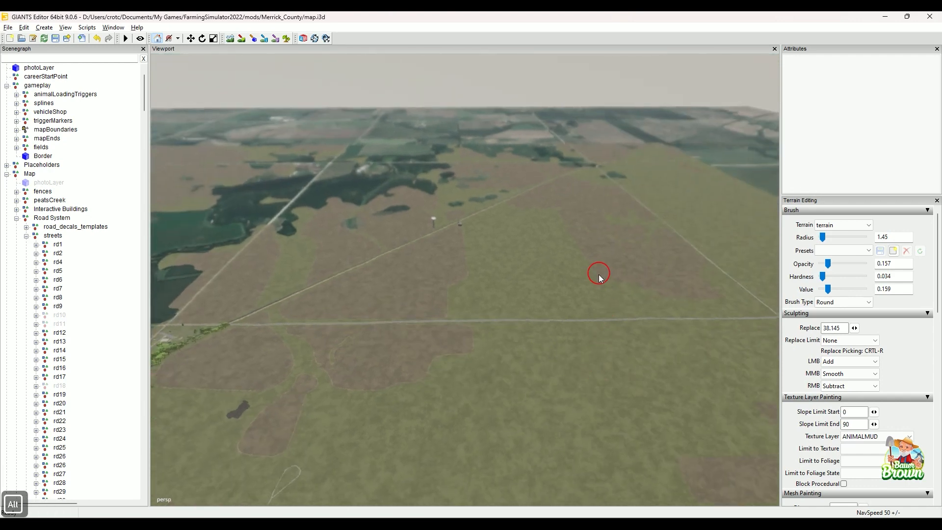
left_click_drag(598, 275, 349, 351, "alt")
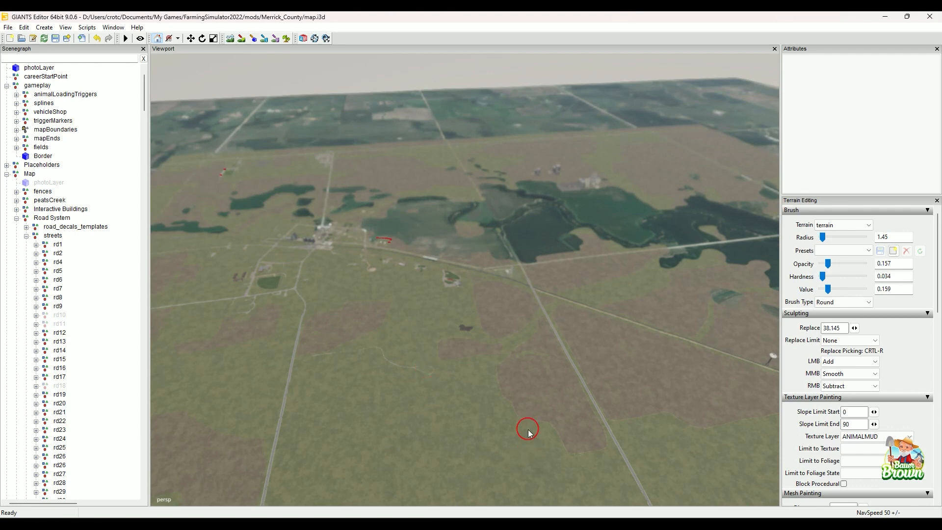
Inspect the map's outer corners, long straight roads and the transition between painted terrain and the surrounding aerial imagery.
left_click_drag(429, 353, 486, 197, "alt")
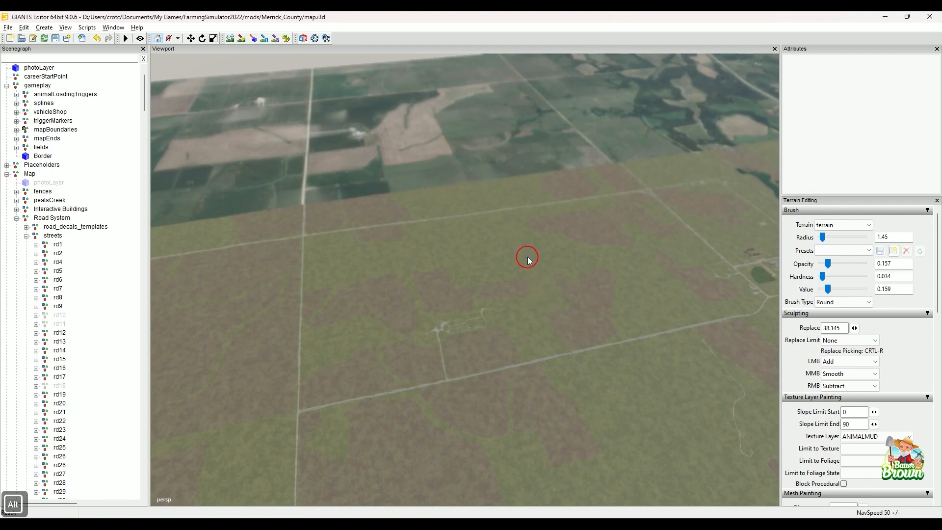
left_click_drag(530, 259, 416, 374, "alt")
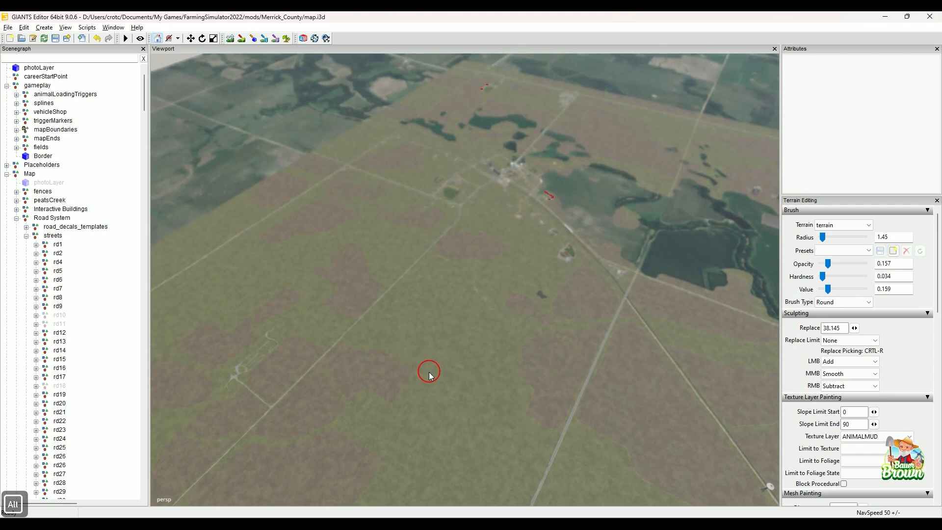
left_click_drag(465, 349, 611, 344, "alt")
left_click_drag(522, 374, 428, 381, "alt")
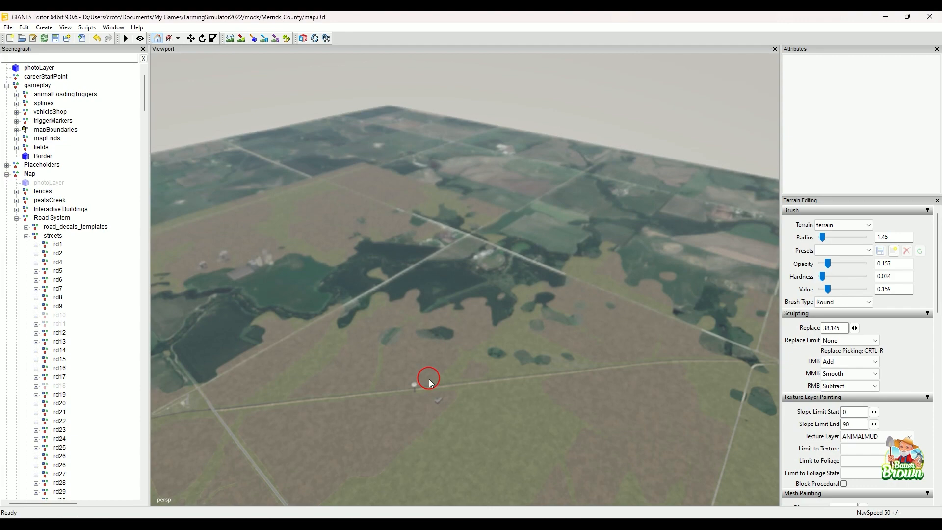
left_click_drag(446, 353, 480, 365, "alt")
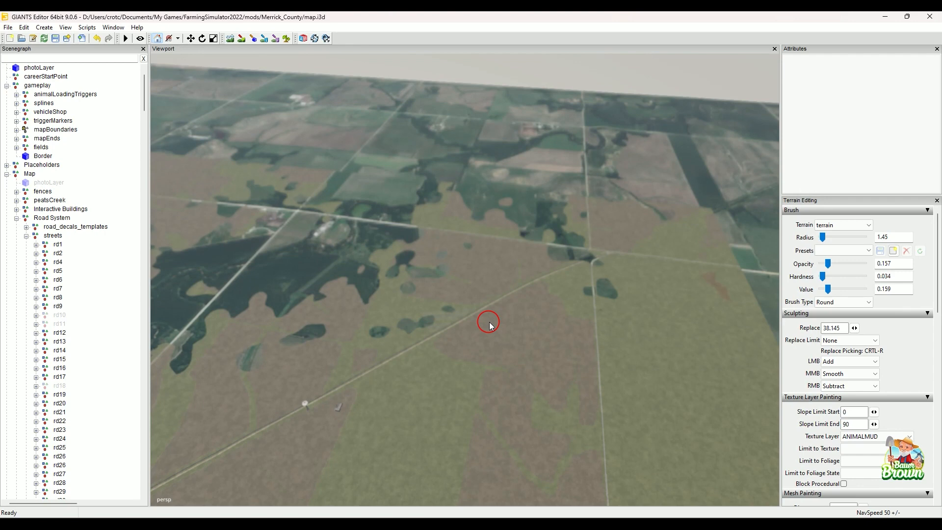
left_click_drag(531, 308, 259, 264, "alt")
left_click_drag(425, 237, 502, 385, "alt")
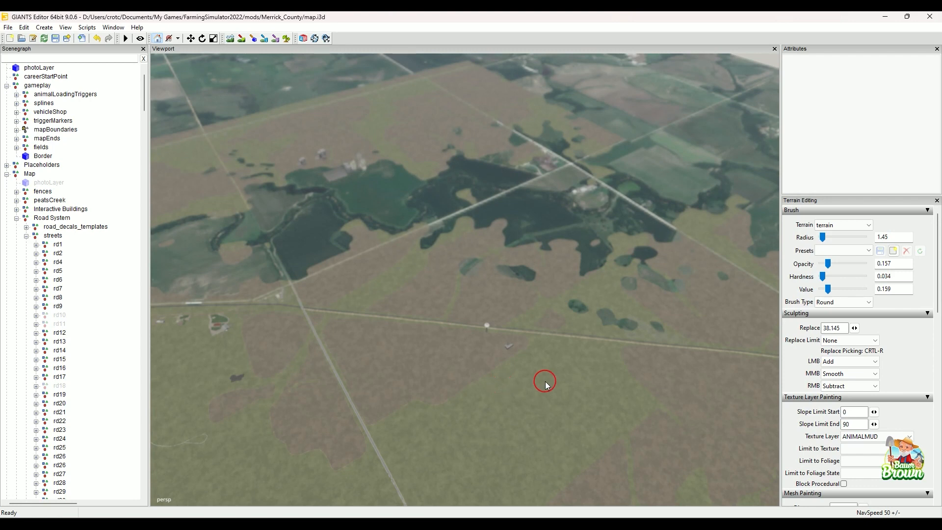
left_click_drag(544, 383, 425, 393, "alt")
middle_click_drag(431, 331, 452, 412, "alt")
left_click_drag(451, 412, 561, 389, "alt")
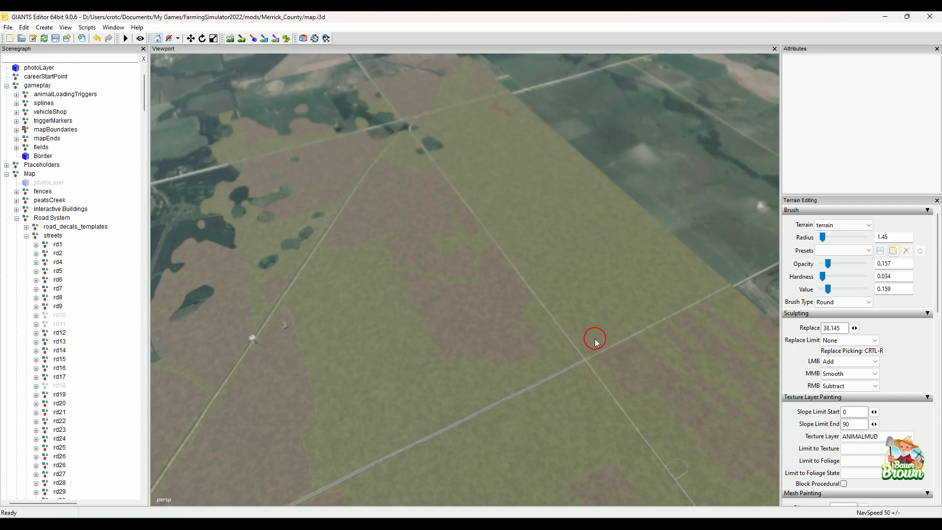
left_click_drag(582, 317, 507, 362, "alt")
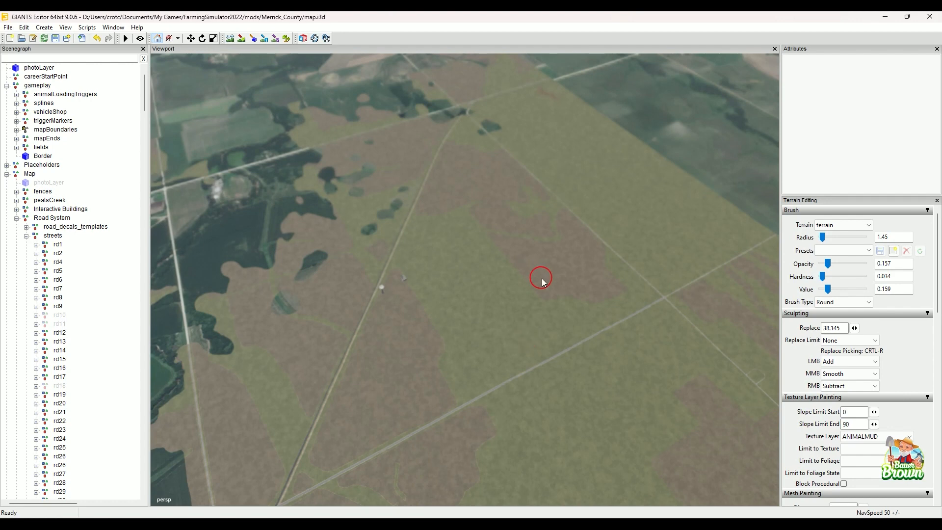
left_click_drag(561, 336, 396, 308, "alt")
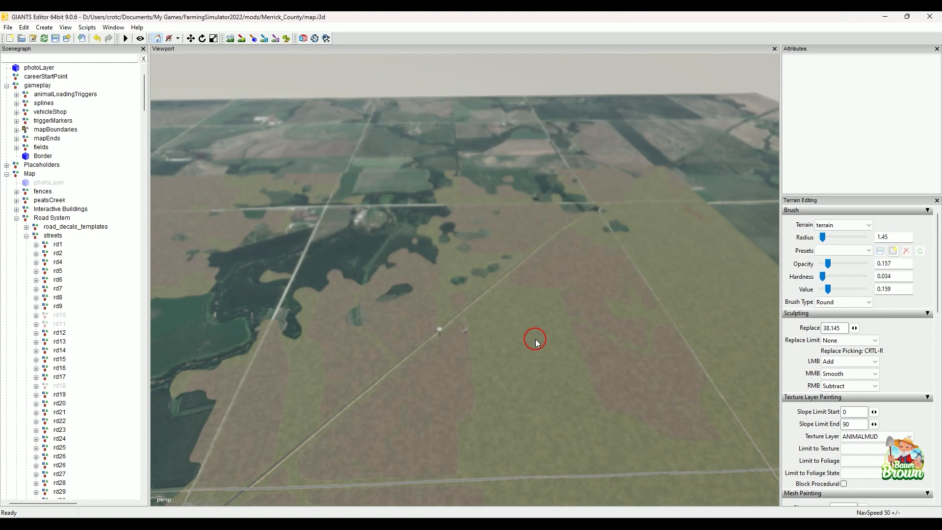
Inspect the water tower area, the exposed aerial-image patches beside it and the wider view back to the town.
left_click_drag(521, 357, 594, 367, "alt")
mouse_move(406, 388)
left_mouse_down("alt")
mouse_move(481, 373)
mouse_move(536, 336)
mouse_move(540, 370)
mouse_move(466, 378)
mouse_move(599, 330)
mouse_move(566, 378)
mouse_move(624, 340)
mouse_move(326, 306)
mouse_move(373, 294)
mouse_move(385, 250)
mouse_move(440, 308)
left_mouse_up("alt")
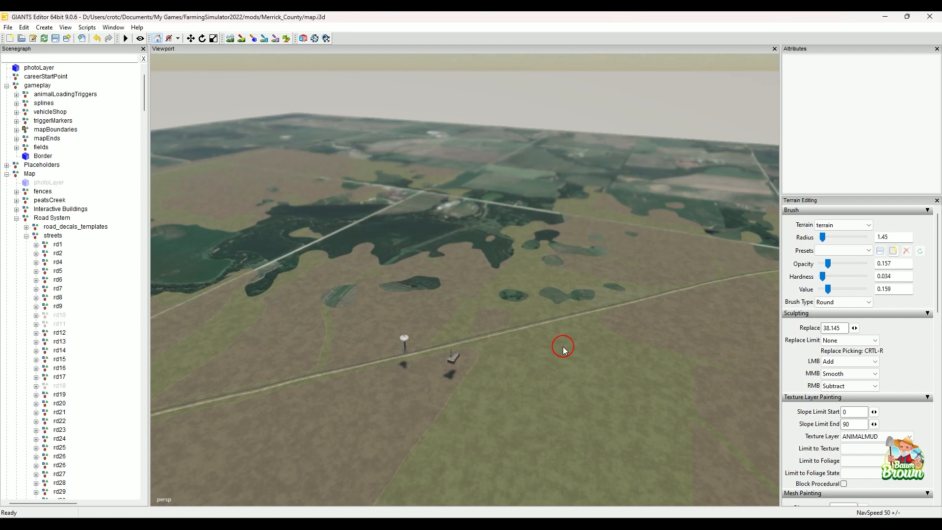
key("alt")
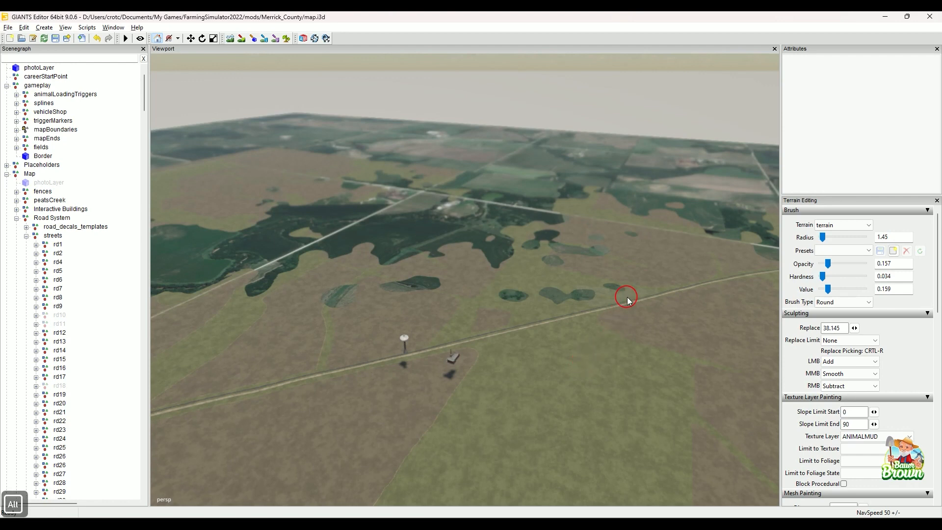
left_click_drag(628, 300, 511, 371, "alt")
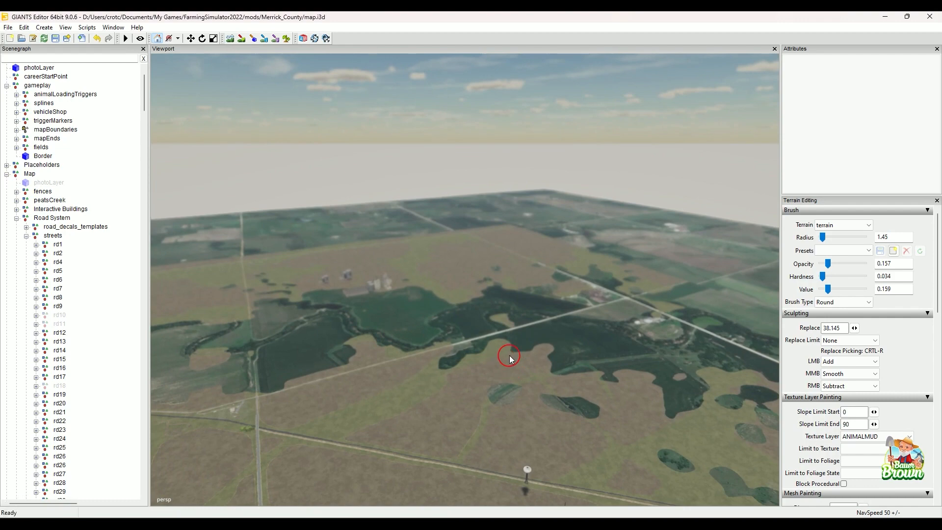
left_click_drag(538, 323, 553, 339, "alt")
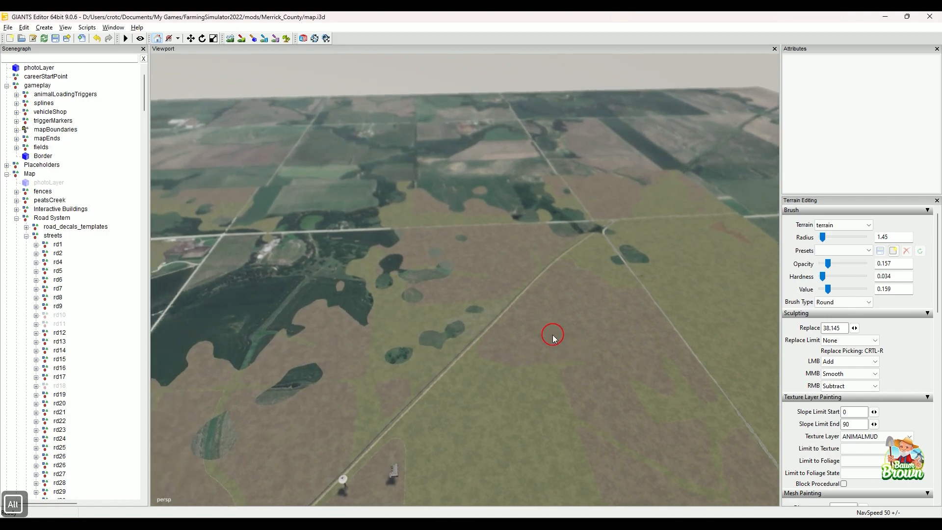
left_click_drag(477, 258, 393, 247, "alt")
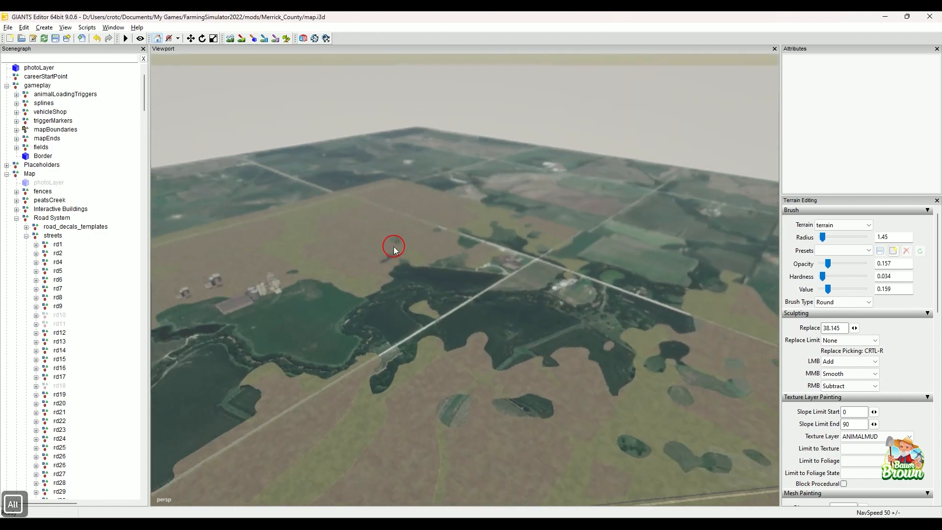
middle_click_drag(393, 247, 482, 313, "alt")
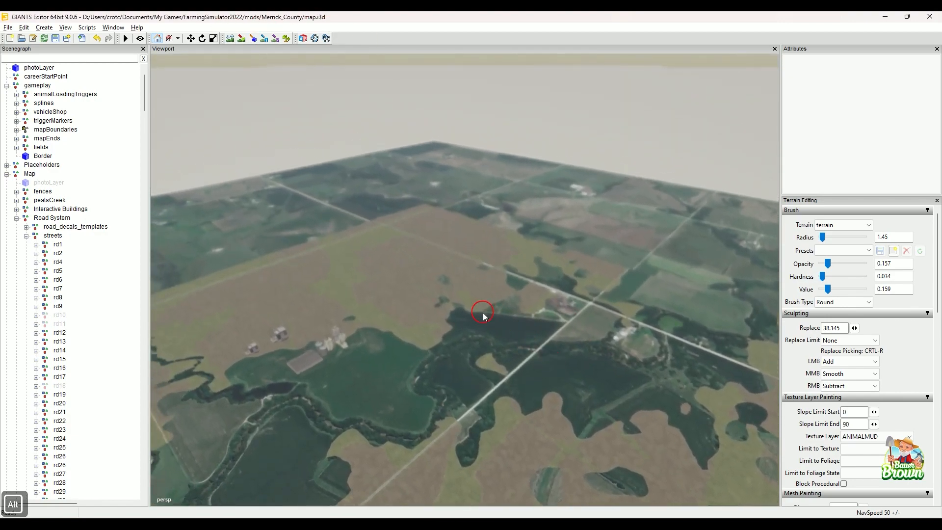
left_click_drag(482, 313, 540, 359, "alt")
left_click_drag(609, 369, 417, 358, "alt")
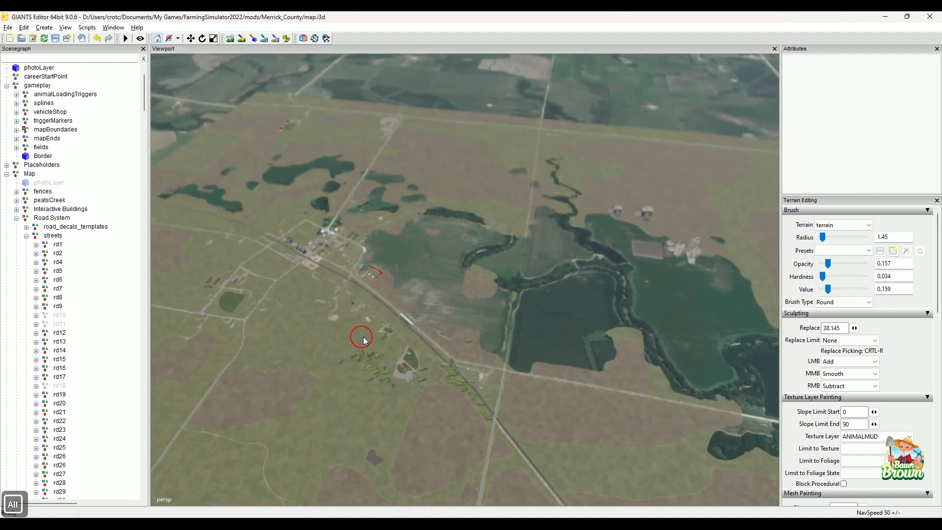
left_click_drag(282, 336, 336, 353, "alt")
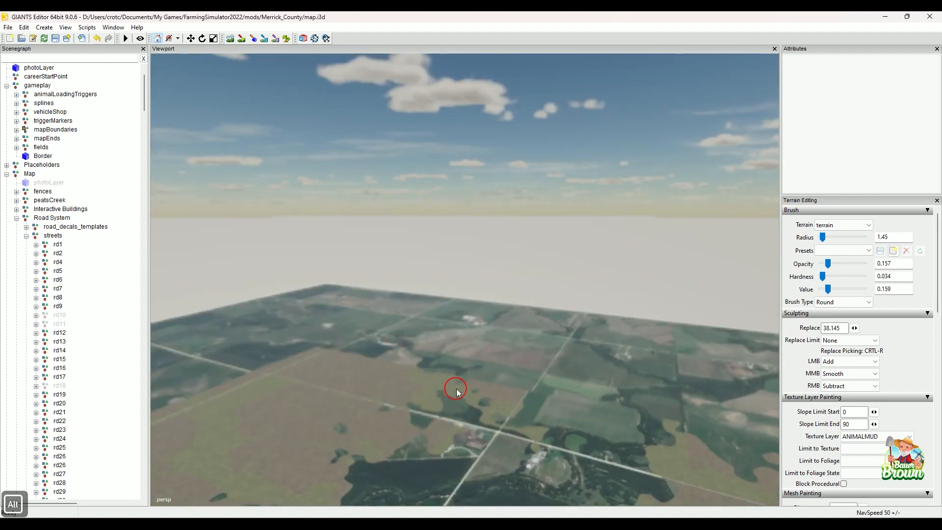
Examine the tree-lined creek, its bends and the farm buildings on the adjacent green field.
left_click_drag(448, 384, 322, 437, "alt")
right_click_drag(322, 437, 552, 426, "alt")
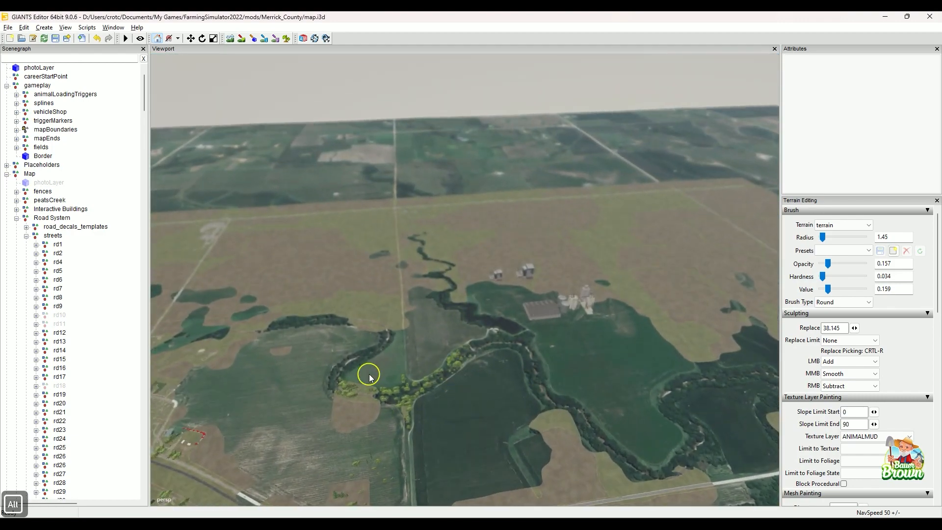
right_click_drag(368, 378, 642, 311, "alt")
right_click_drag(252, 357, 495, 289, "alt")
left_click_drag(456, 306, 397, 369, "alt")
right_click_drag(397, 368, 273, 367, "alt")
right_click_drag(510, 346, 405, 341, "alt")
Select the top-level photoLayer and raise it above the terrain to a Translate Y of 48.548.
left_click(407, 338)
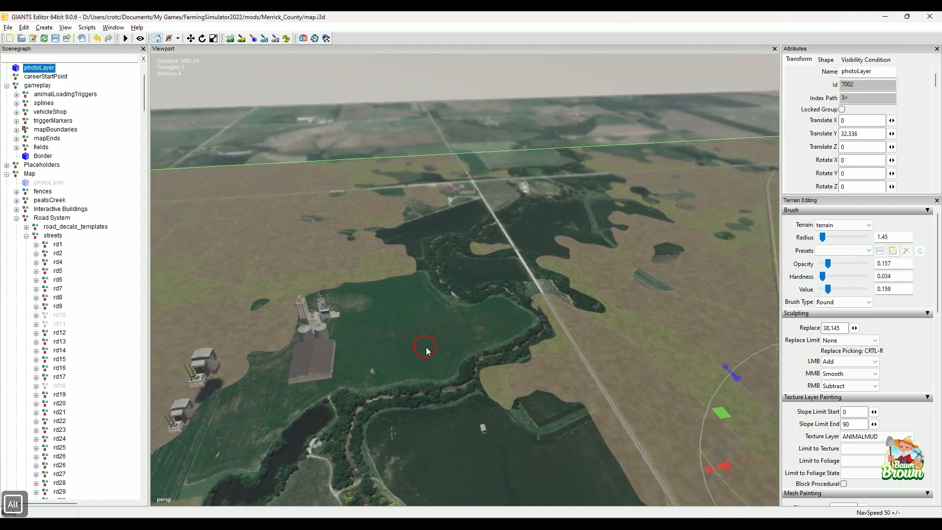
left_click_drag(425, 348, 511, 367, "alt")
right_click_drag(511, 368, 467, 346, "alt")
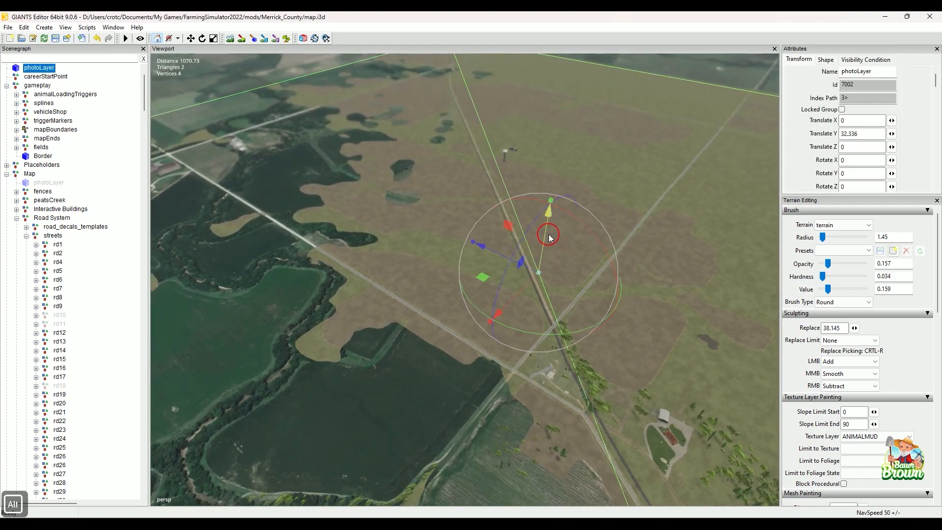
left_click_drag(550, 237, 545, 224)
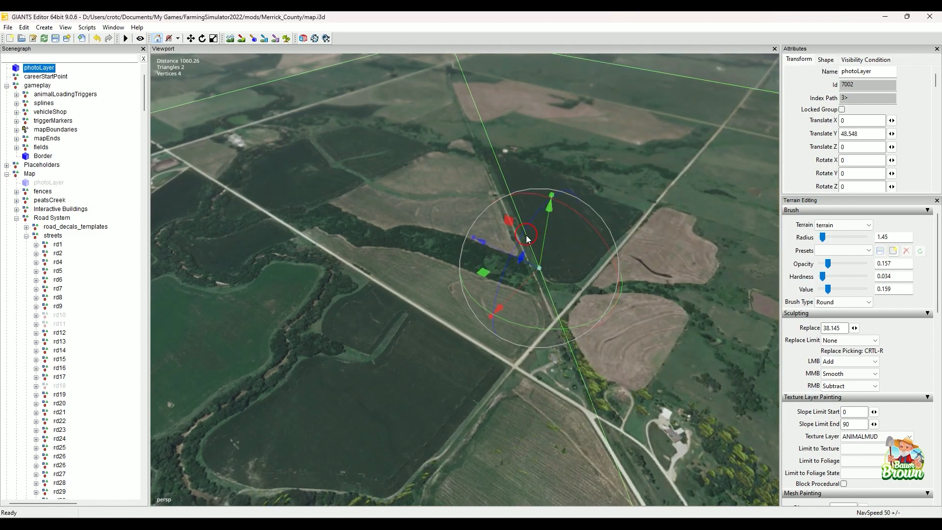
Toggle the raised photoLayer's visibility over the outlying fields to compare the aerial imagery with the terrain.
left_click_drag(459, 274, 552, 337, "alt")
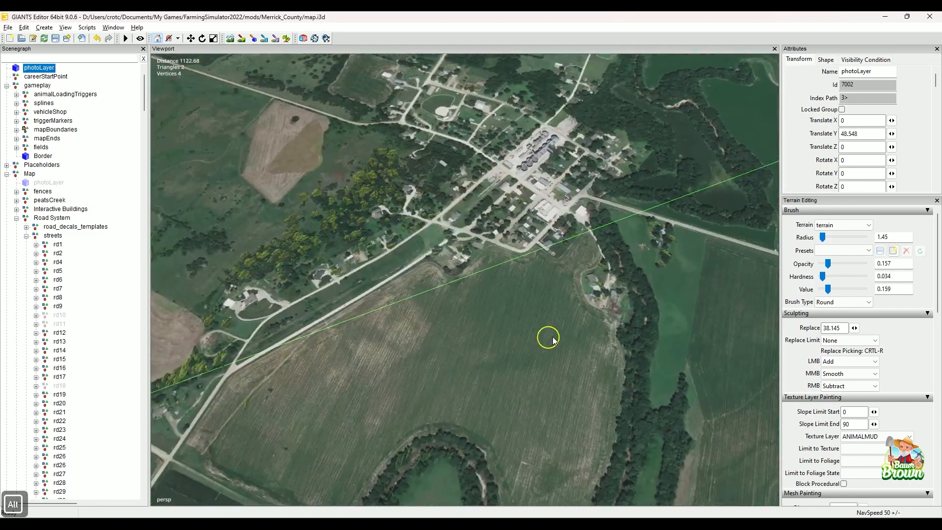
right_click_drag(549, 337, 426, 326, "alt")
left_click_drag(505, 347, 355, 308, "alt")
mouse_move(412, 322)
left_mouse_down("alt")
mouse_move(380, 318)
mouse_move(407, 313)
left_mouse_up("alt")
scroll(883, 164, "down", 3)
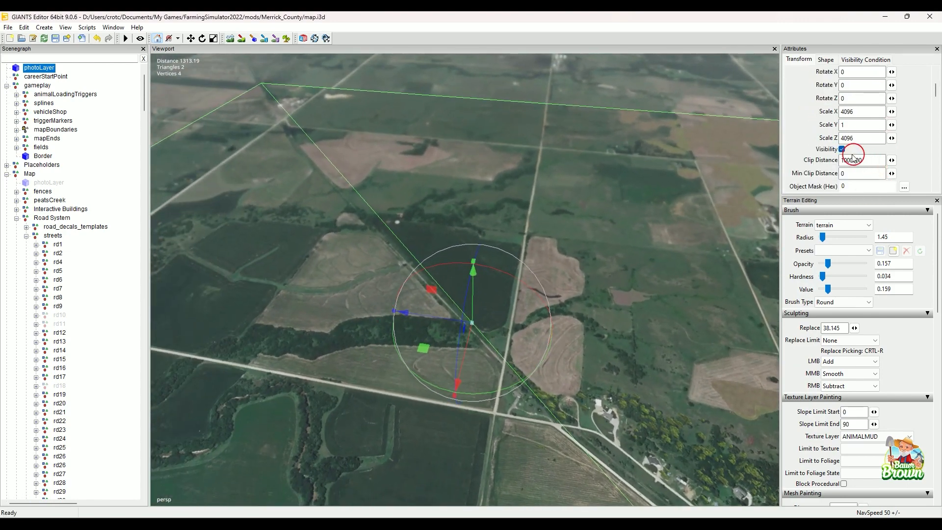
left_click(842, 149)
left_click(842, 149)
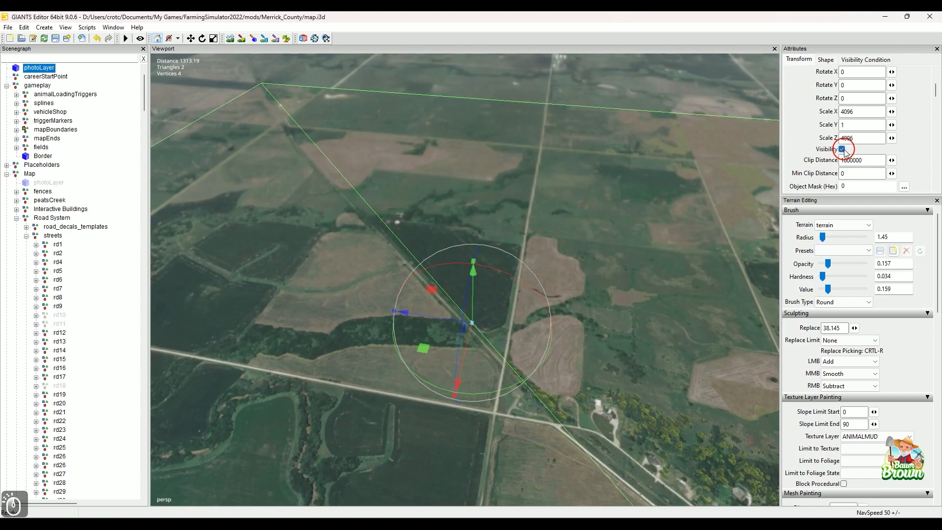
left_click(842, 149)
Compare the town's modelled roads and buildings with the aerial imagery by repeatedly hiding and showing the photoLayer.
left_click_drag(522, 252, 683, 264, "alt")
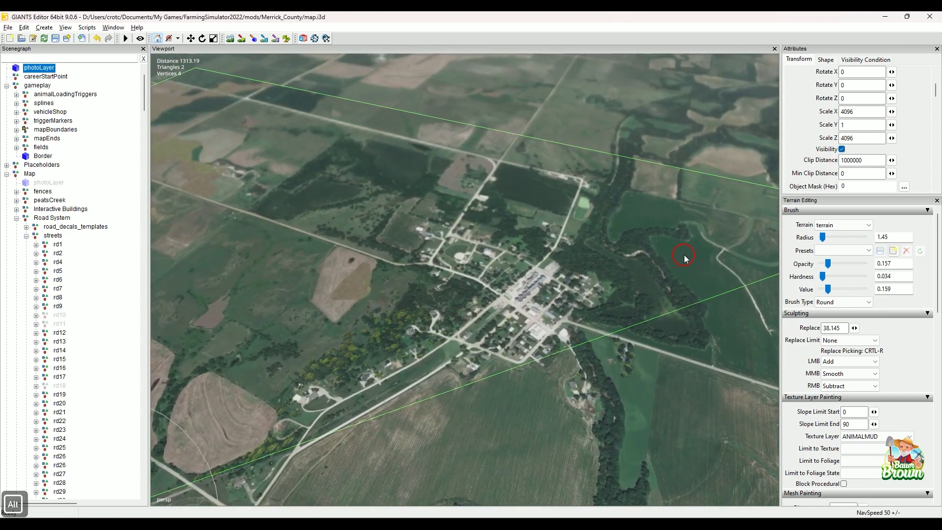
left_click(839, 150)
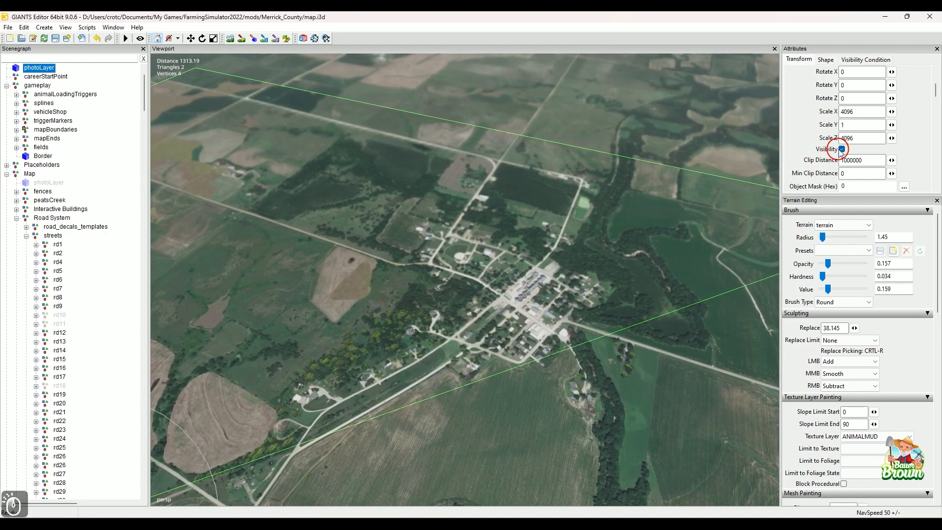
left_click(842, 149)
left_click(842, 150)
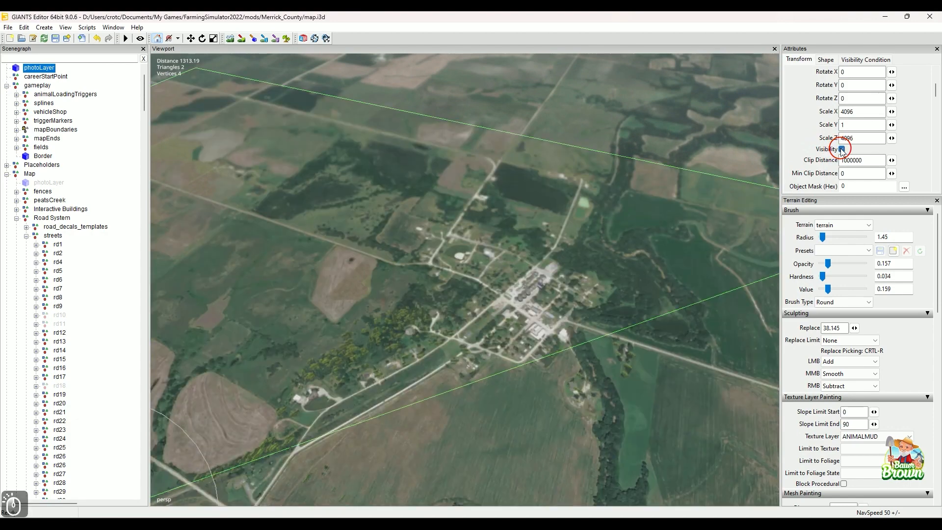
left_click(842, 150)
left_click(842, 150)
left_click(842, 150)
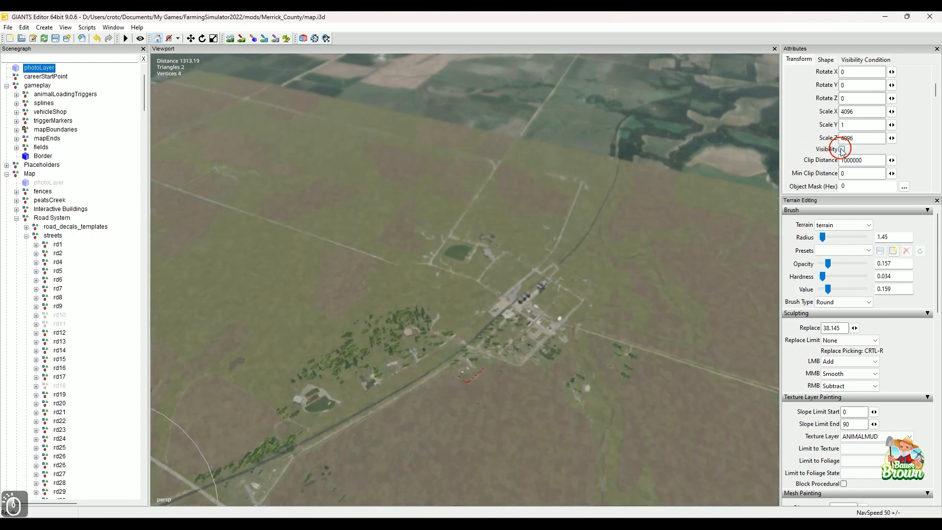
left_click(842, 149)
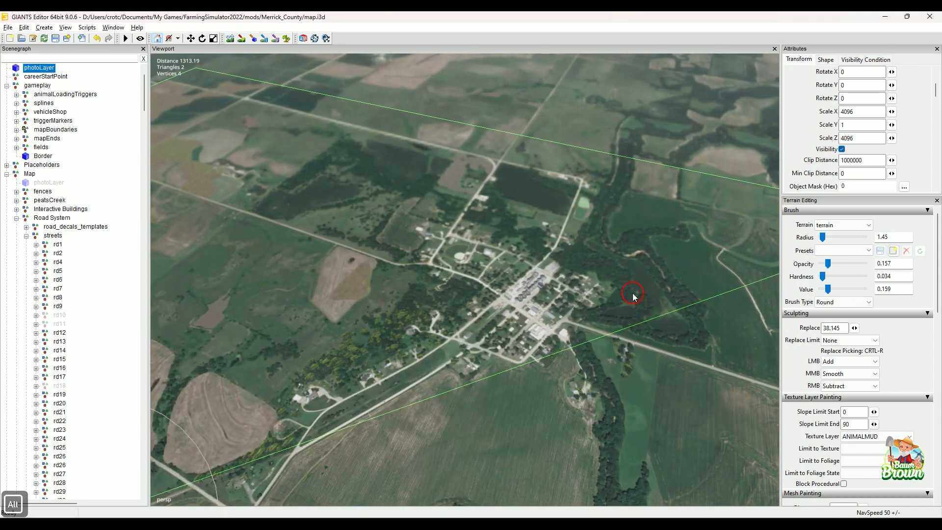
Check the photoLayer against the town from closer range and leave the layer hidden.
left_click_drag(633, 294, 442, 315, "alt")
scroll(442, 315, "up", 5, "alt")
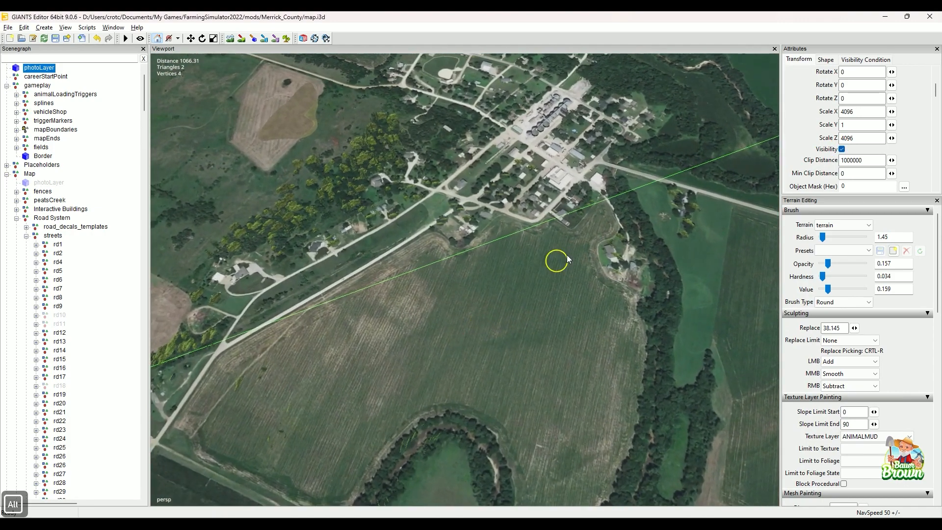
left_click_drag(566, 259, 571, 307, "alt")
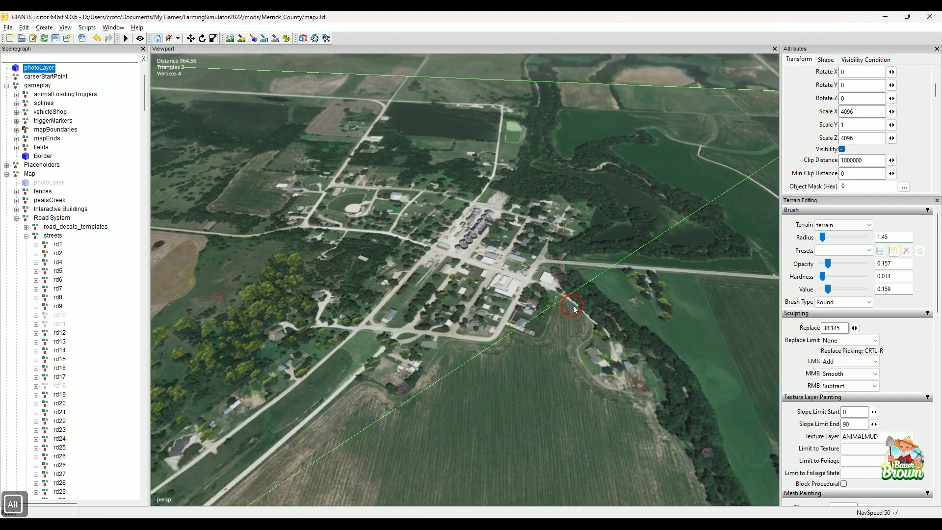
left_click(841, 150)
left_click(842, 149)
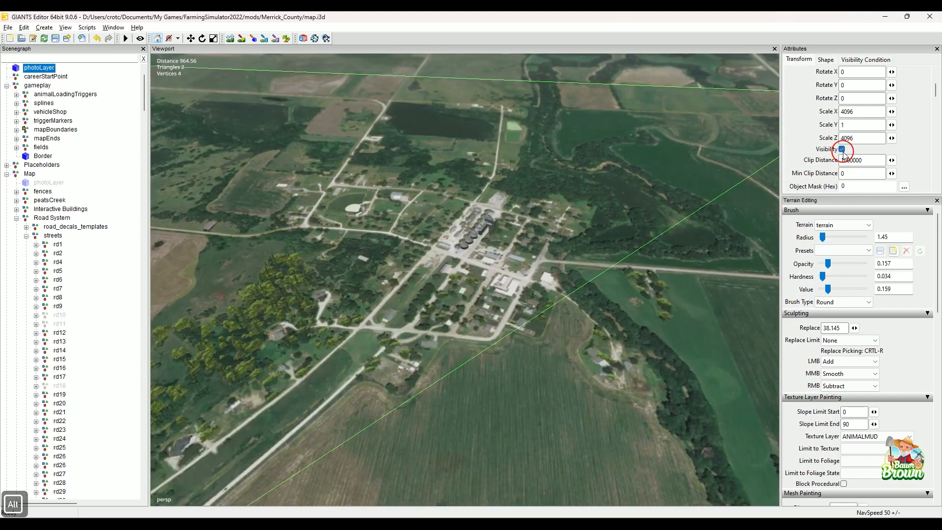
left_click(842, 149)
left_click(842, 150)
left_click(842, 150)
left_click(842, 150)
left_click(842, 150)
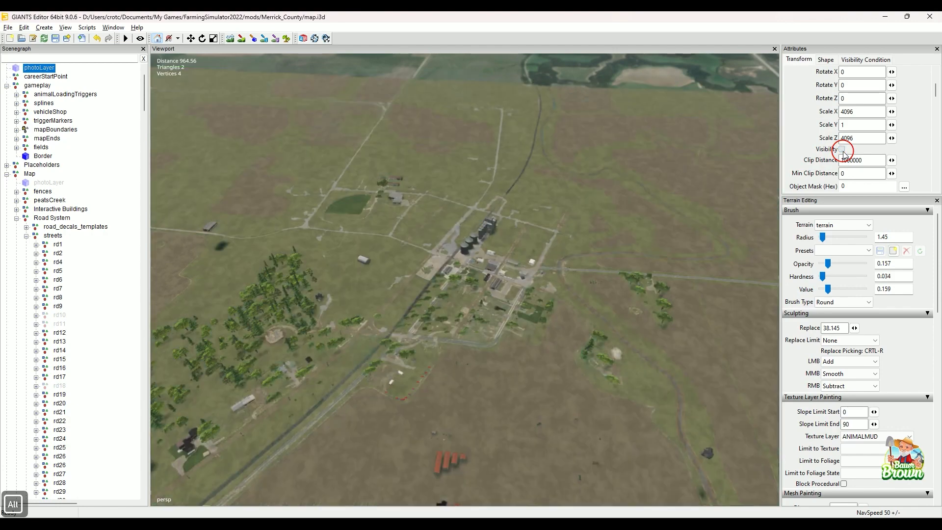
left_click(842, 150)
left_click(842, 150)
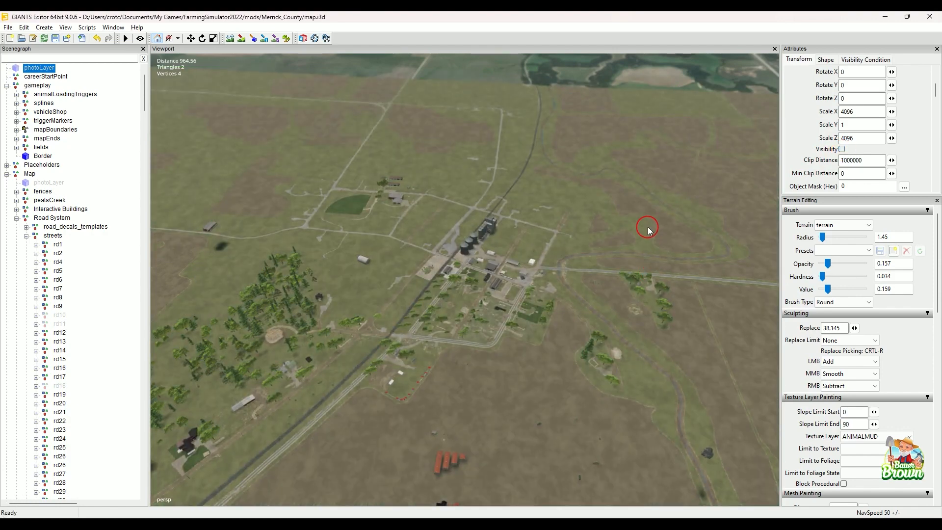
Highlight the creek objects beside the town, clear the selection and examine the town's houses, streets and grain silos.
left_click_drag(630, 165, 613, 226)
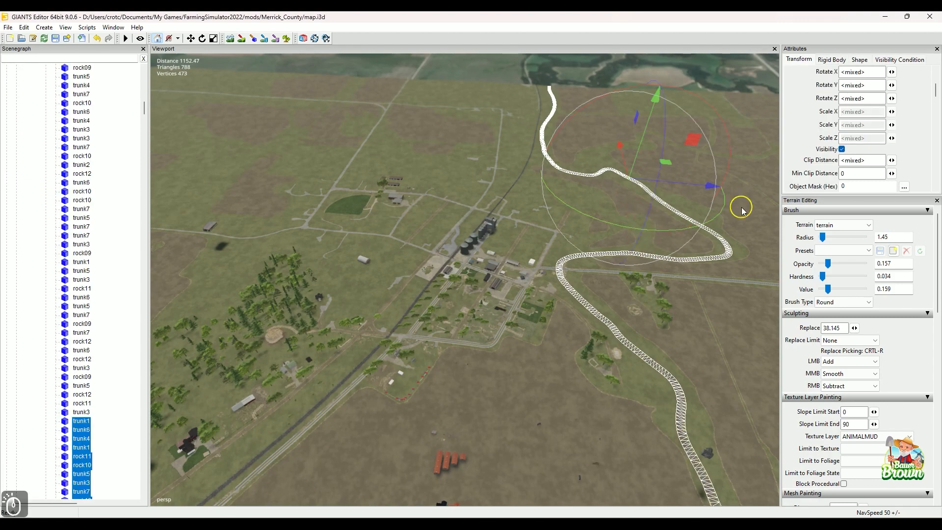
left_click(321, 148)
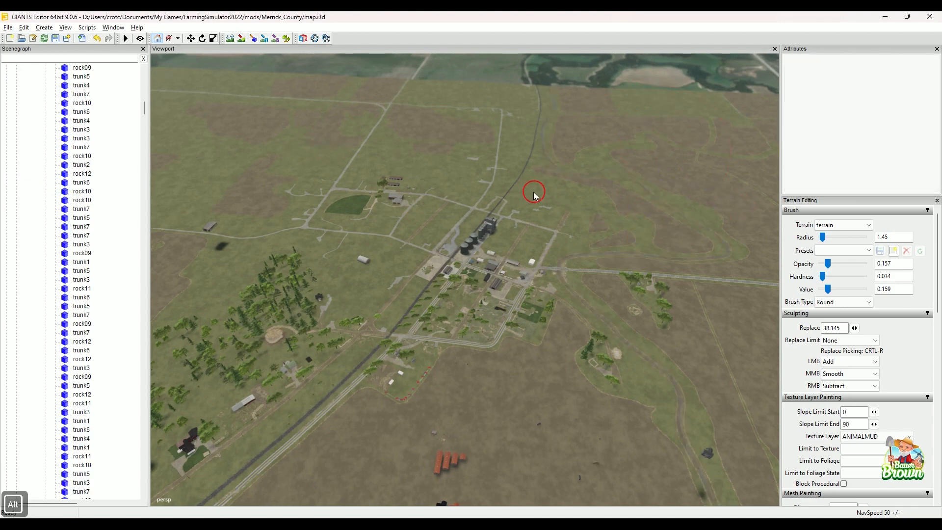
left_click_drag(534, 193, 428, 271, "alt")
scroll(438, 266, "up", 8, "alt")
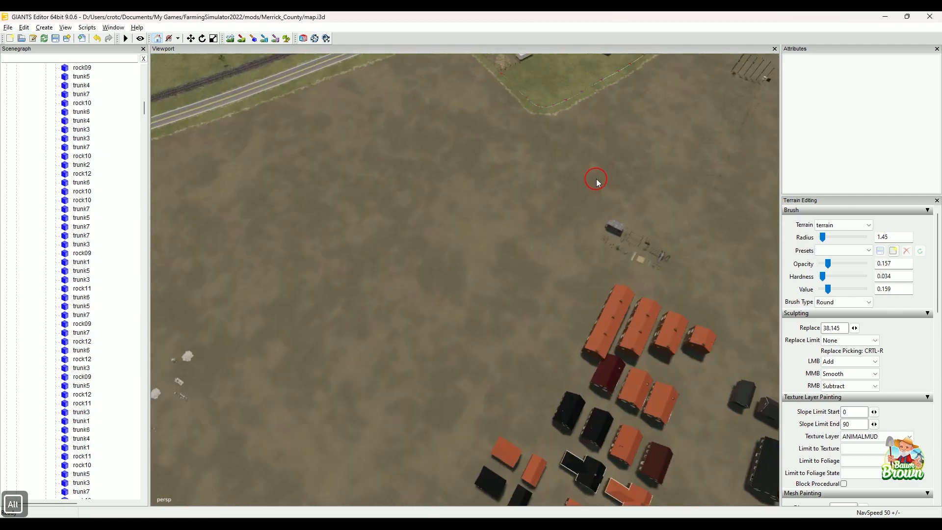
middle_click_drag(597, 183, 381, 347, "alt")
middle_click_drag(510, 233, 357, 362, "alt")
scroll(441, 269, "up", 4, "alt")
left_click_drag(442, 269, 456, 304, "alt")
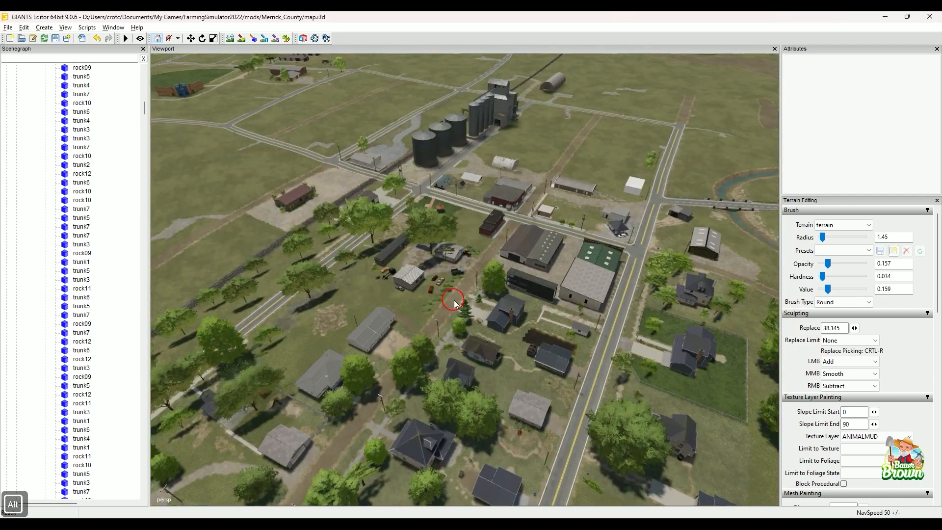
Examine the Skelly station building up close, including its sign, canopy, side wall and gravel lot.
middle_click_drag(456, 305, 295, 363, "alt")
scroll(295, 364, "up", 5, "alt")
left_click_drag(477, 240, 545, 348, "alt")
scroll(368, 304, "up", 5, "alt")
scroll(427, 284, "up", 6, "alt")
scroll(472, 289, "down", 5, "alt")
scroll(451, 295, "up", 5, "alt")
scroll(339, 287, "down", 3, "alt")
scroll(343, 304, "down", 3, "alt")
scroll(481, 324, "down", 3, "alt")
scroll(449, 334, "up", 4, "alt")
scroll(463, 325, "down", 4, "alt")
scroll(548, 329, "up", 4, "alt")
scroll(508, 346, "up", 4, "alt")
scroll(511, 350, "up", 2, "alt")
middle_click_drag(544, 348, 539, 353, "alt")
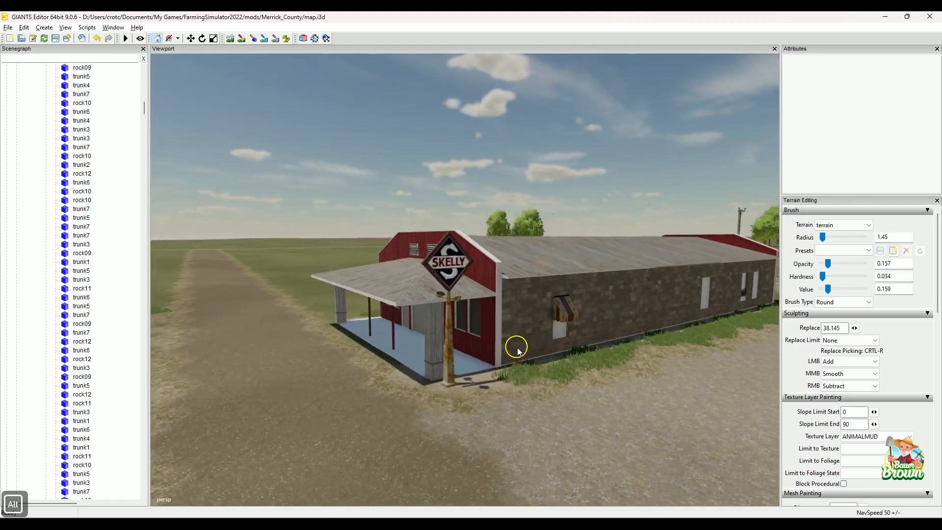
left_click_drag(515, 347, 535, 349, "alt")
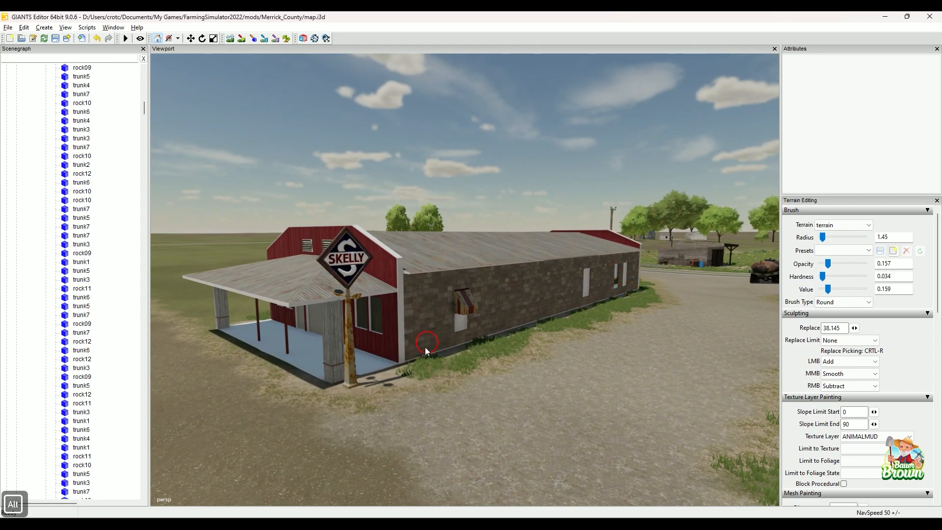
left_click_drag(424, 347, 466, 374, "alt")
Inspect the grass lot, the green-roofed building and the dark shed across the road junction.
scroll(531, 372, "down", 10, "alt")
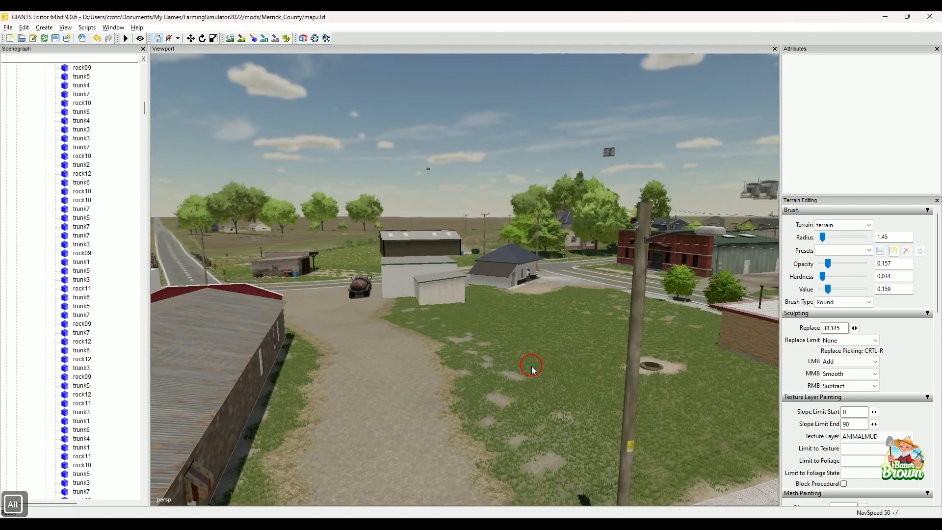
middle_click_drag(526, 386, 417, 377, "alt")
scroll(427, 366, "up", 5, "alt")
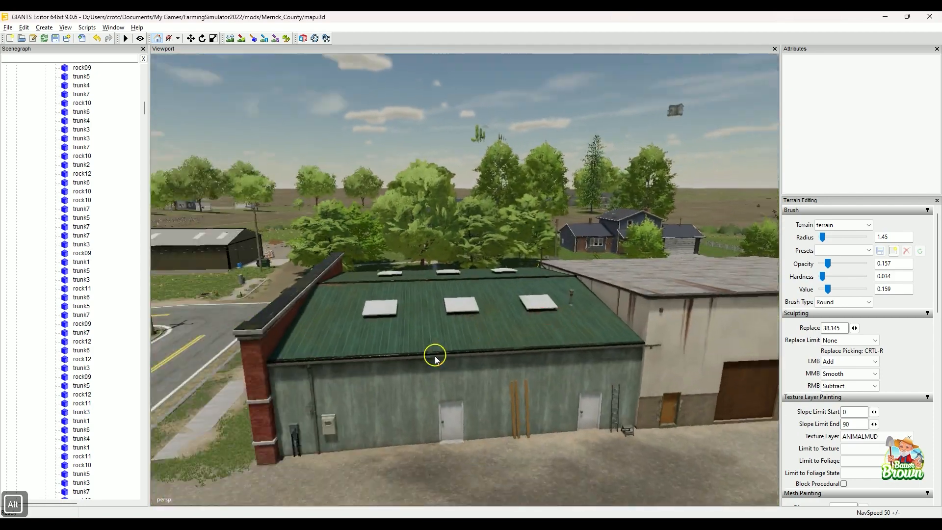
left_click_drag(435, 357, 369, 355, "alt")
scroll(369, 354, "up", 3, "alt")
middle_click_drag(396, 326, 425, 344, "alt")
scroll(474, 327, "up", 5, "alt")
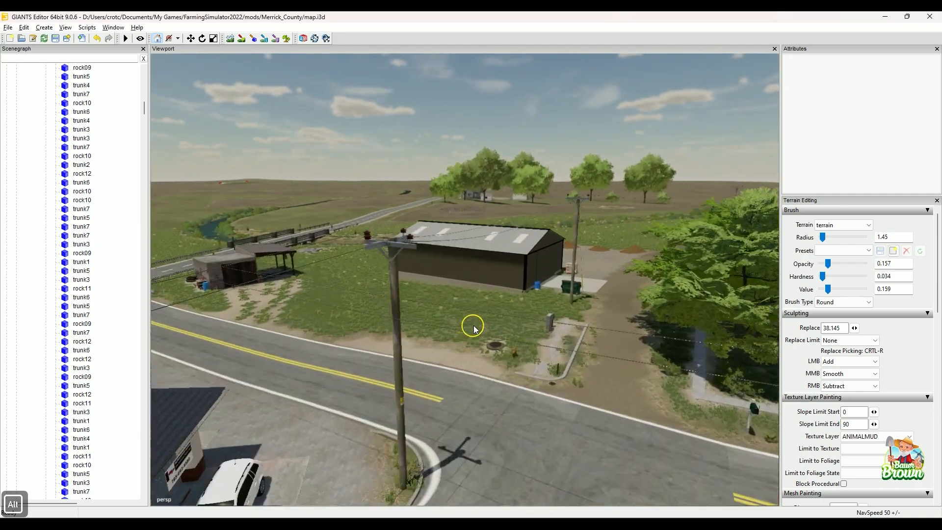
left_click_drag(474, 327, 359, 368, "alt")
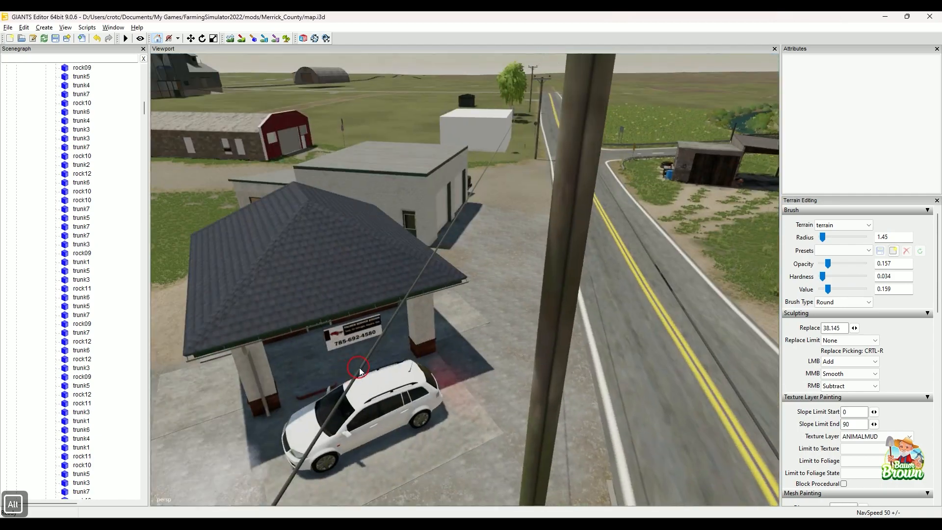
Survey the creek, the railway line and the painted field outlines outside the town from the air.
middle_click_drag(360, 367, 350, 382, "alt")
left_click_drag(420, 371, 362, 383, "alt")
middle_click_drag(362, 383, 374, 363, "alt")
left_click_drag(375, 363, 378, 346, "alt")
middle_click_drag(378, 346, 374, 391, "alt")
scroll(395, 354, "up", 3, "alt")
scroll(397, 351, "up", 3, "alt")
middle_click_drag(396, 286, 393, 361, "alt")
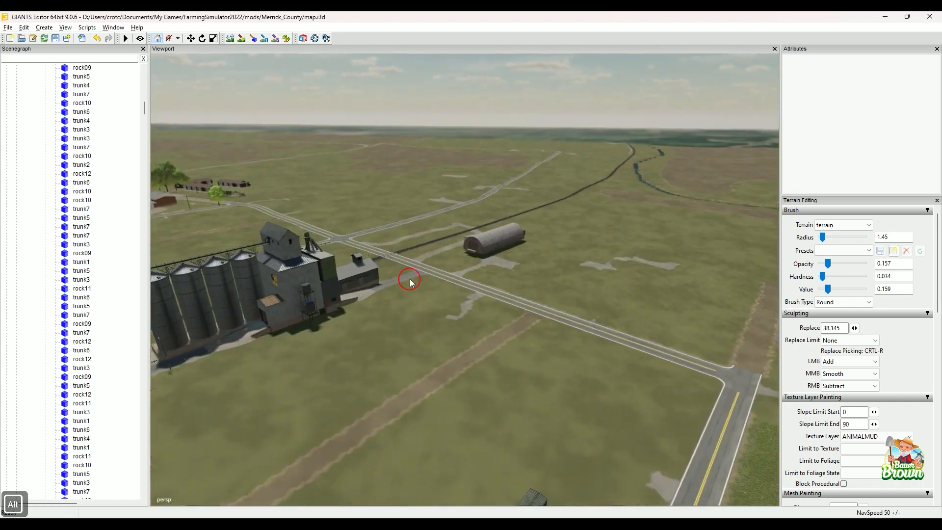
left_click_drag(393, 360, 507, 352, "alt")
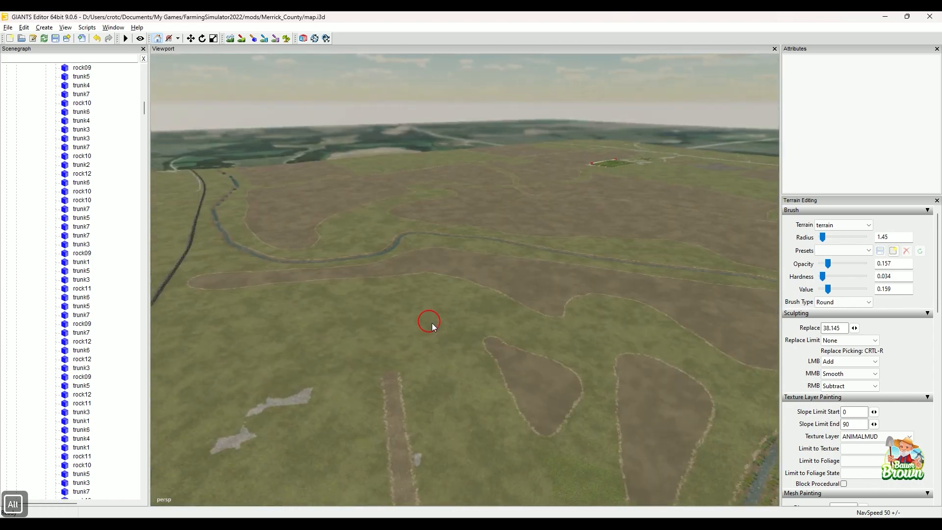
Inspect the rural roads and driveways along the map edge and the surroundings of the baseball field.
middle_click_drag(431, 324, 426, 463, "alt")
middle_click_drag(439, 289, 565, 358, "alt")
left_click_drag(566, 358, 428, 377, "alt")
middle_click_drag(451, 306, 475, 391, "alt")
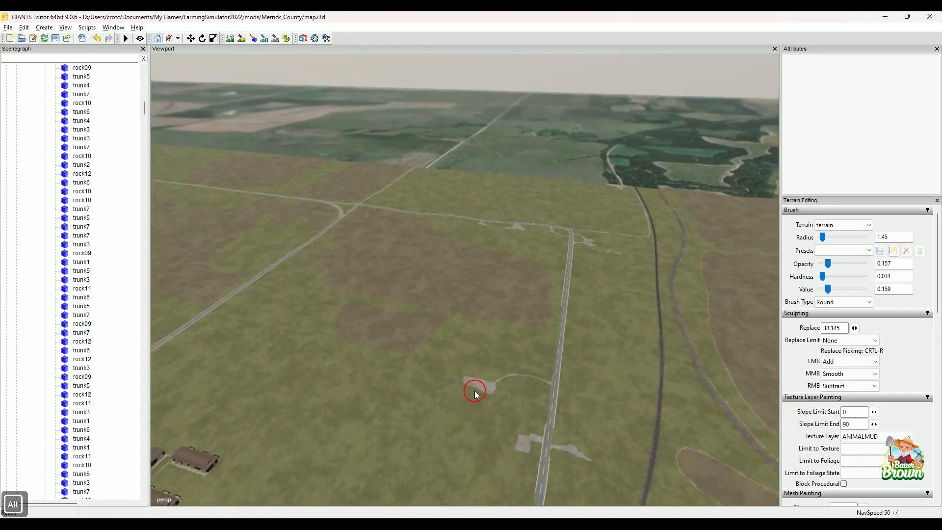
left_click_drag(504, 373, 366, 372, "alt")
middle_click_drag(432, 340, 480, 385, "alt")
middle_click_drag(443, 267, 503, 368, "alt")
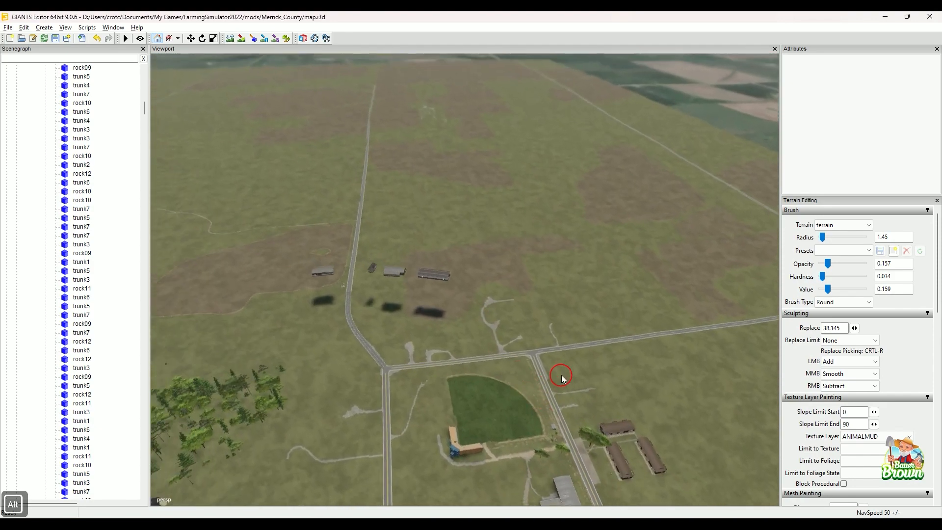
Survey the outlying farmstead, long straight roads and open terrain toward the horizon.
left_click_drag(561, 376, 427, 325, "alt")
middle_click_drag(427, 325, 408, 418, "alt")
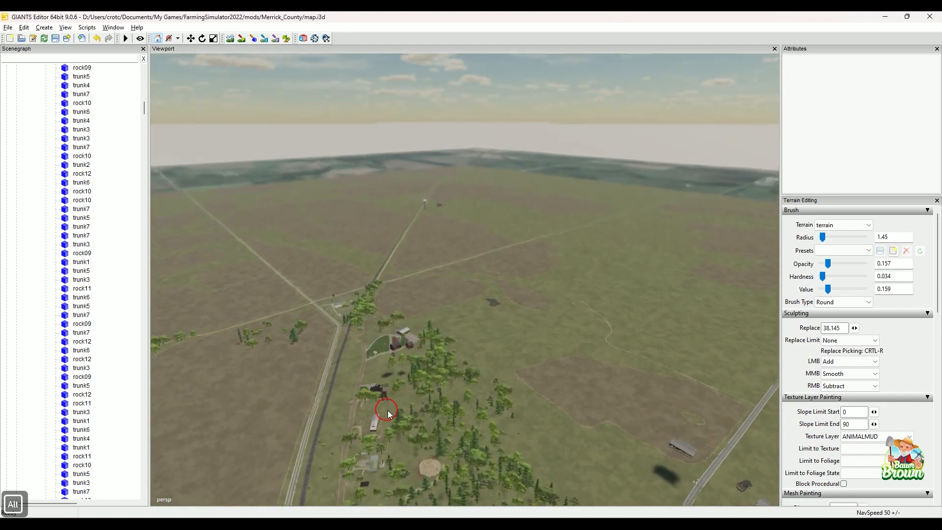
left_click_drag(388, 411, 445, 399, "alt")
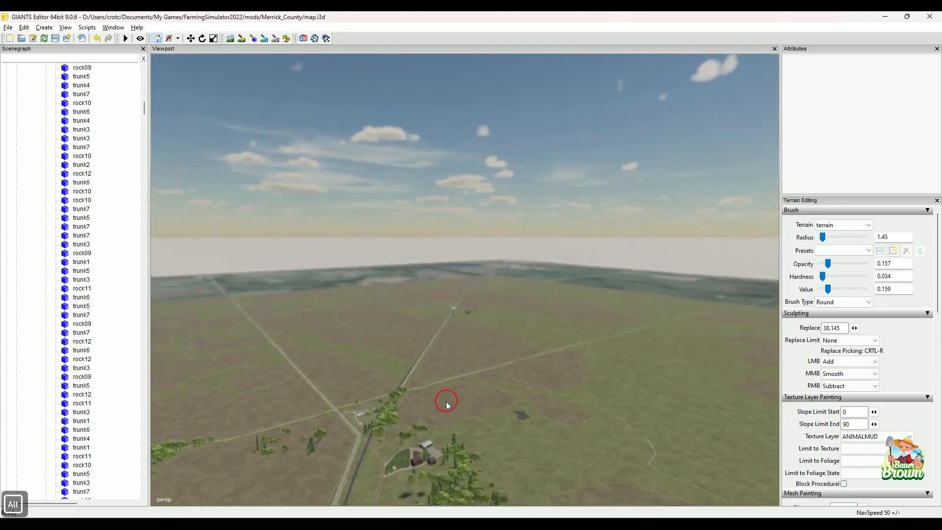
middle_click_drag(350, 422, 528, 372, "alt")
middle_click_drag(396, 402, 622, 383, "alt")
left_click_drag(421, 386, 545, 388, "alt")
middle_click_drag(449, 366, 532, 361, "alt")
middle_click_drag(456, 354, 543, 366, "alt")
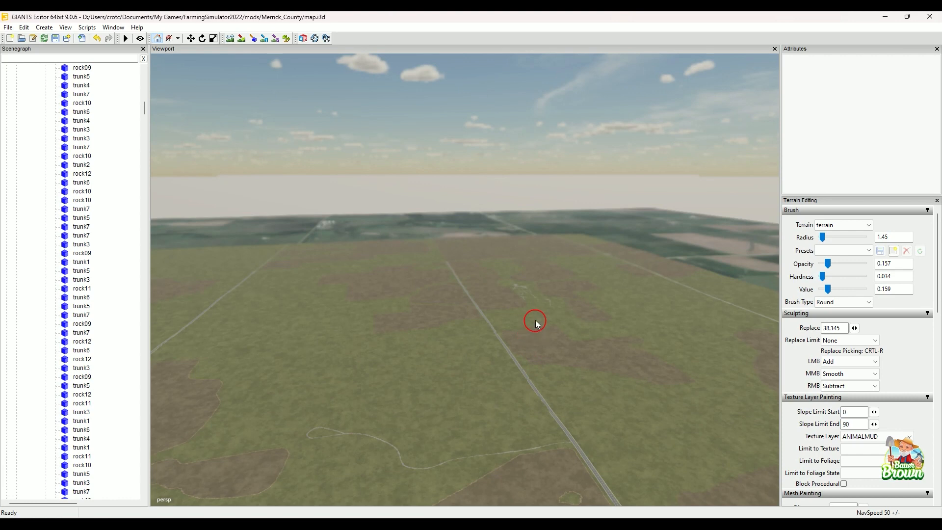
key("alt")
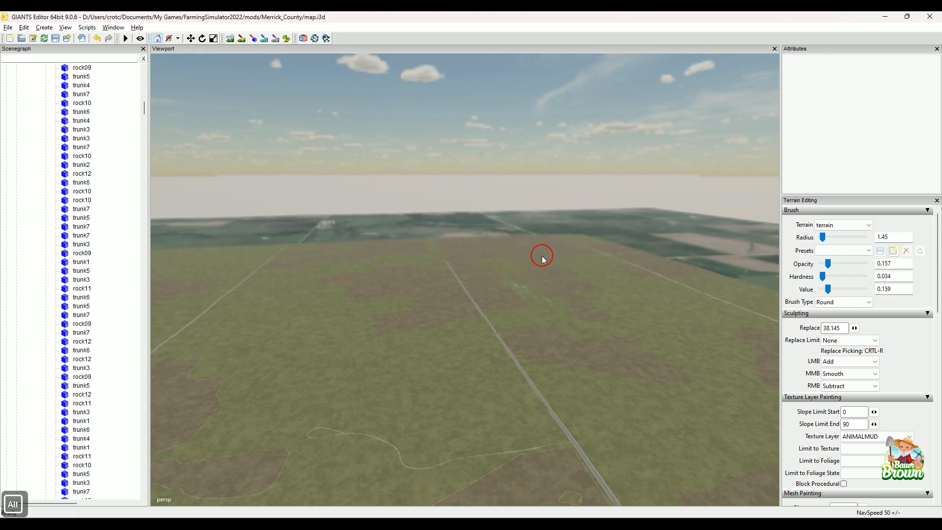